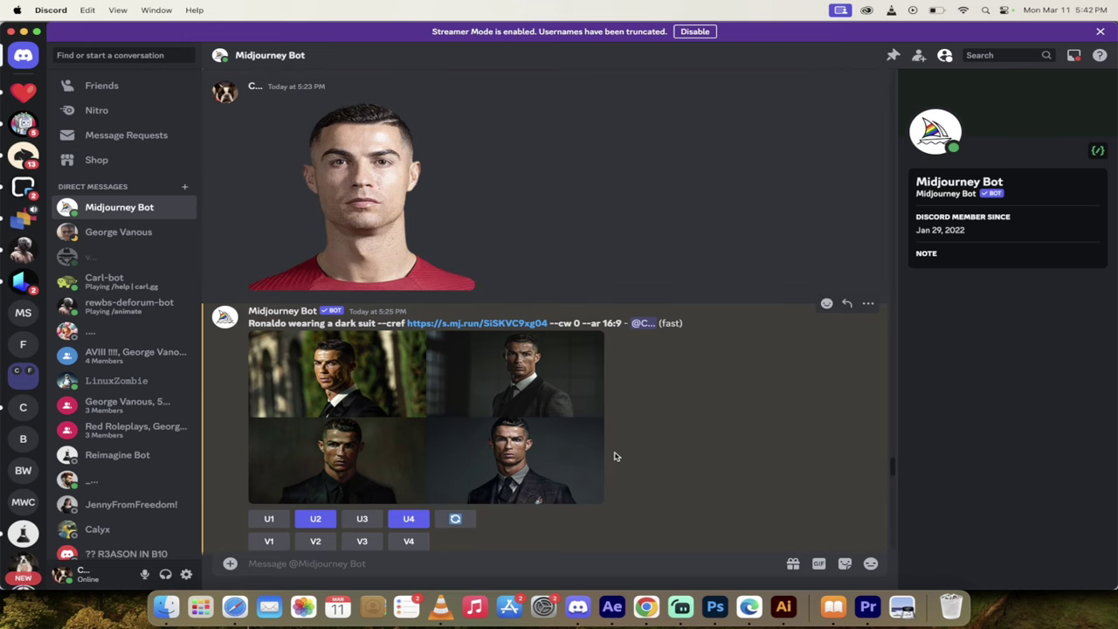
- Glance at the Ronaldo image search, then enlarge and close the Ronaldo dark-suit grid
{"action": "left_click", "coordinate": [646, 606]}
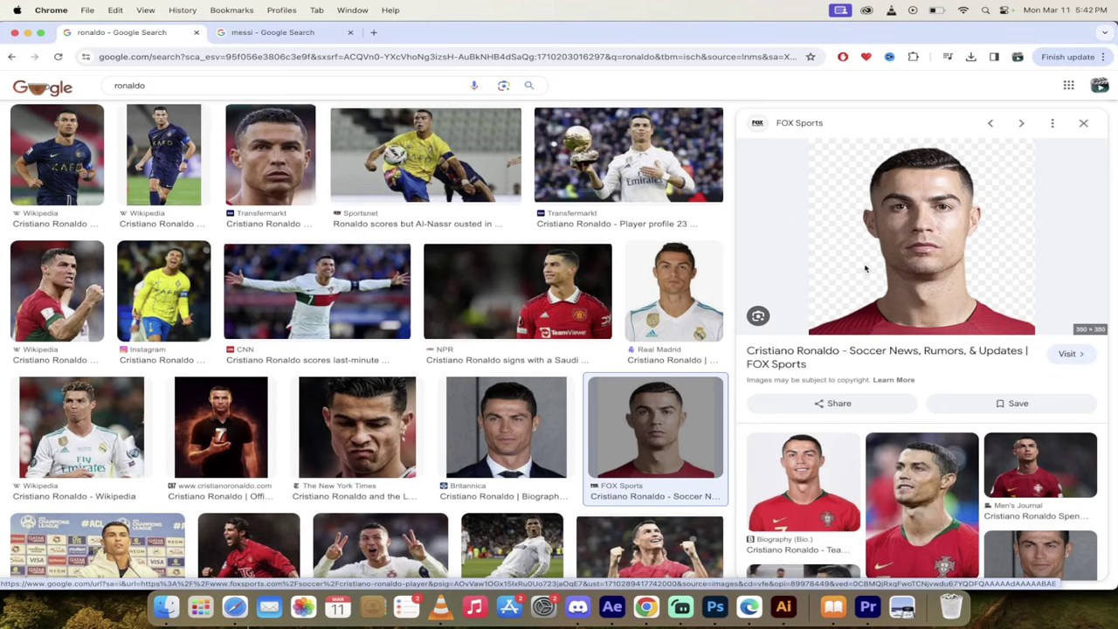
{"action": "left_click", "coordinate": [578, 609]}
{"action": "scroll", "coordinate": [450, 420], "scroll_direction": "down", "scroll_amount": 1}
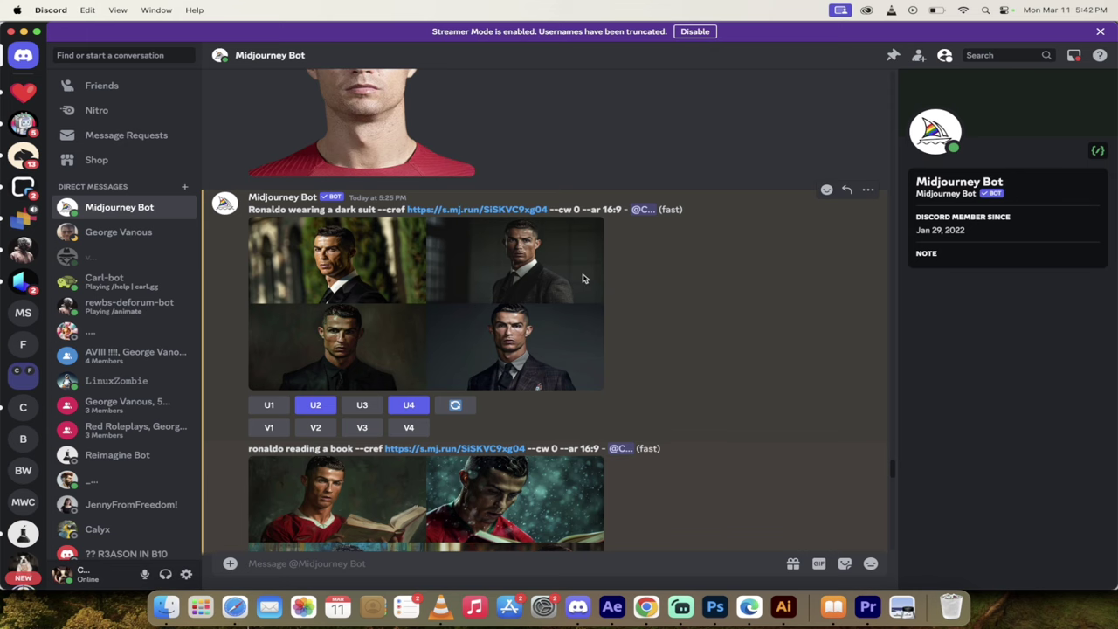
{"action": "scroll", "coordinate": [649, 293], "scroll_direction": "down", "scroll_amount": 1}
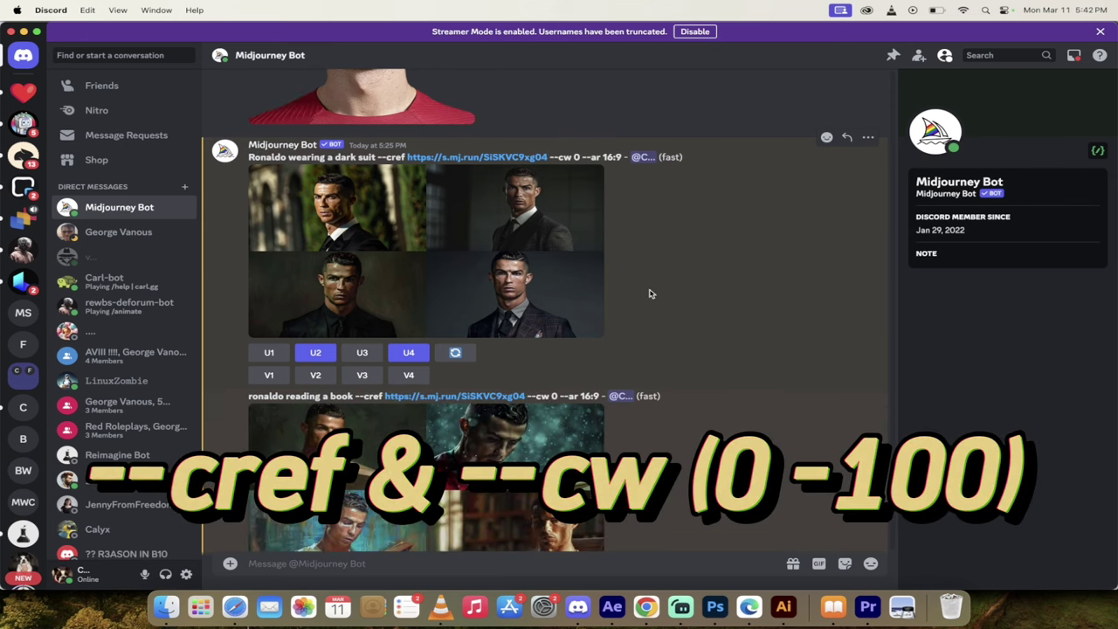
{"action": "left_click", "coordinate": [464, 249]}
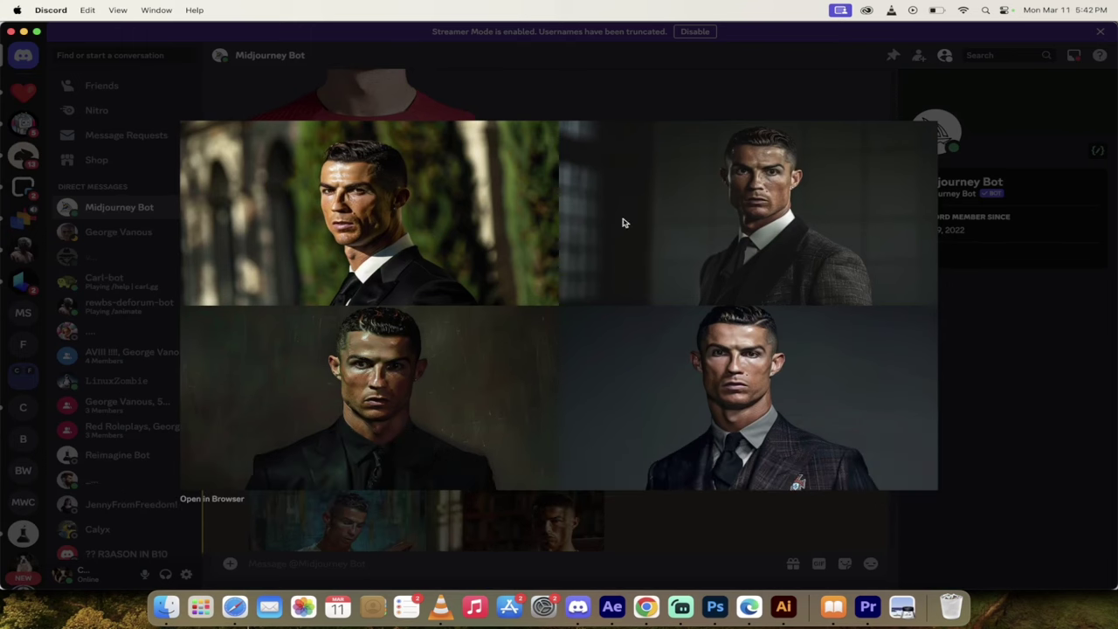
{"action": "left_click", "coordinate": [646, 547]}
- Scroll further and view the cyberpunk-villain image grid enlarged before closing it
{"action": "scroll", "coordinate": [515, 317], "scroll_direction": "down", "scroll_amount": 5}
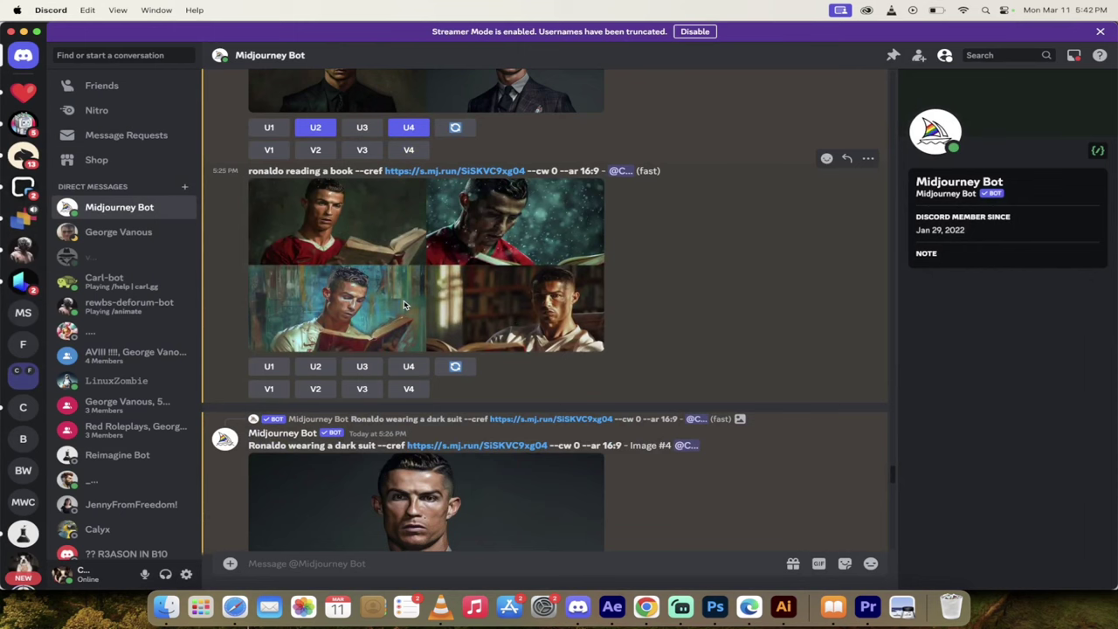
{"action": "scroll", "coordinate": [407, 304], "scroll_direction": "down", "scroll_amount": 4}
{"action": "scroll", "coordinate": [505, 358], "scroll_direction": "down", "scroll_amount": 10}
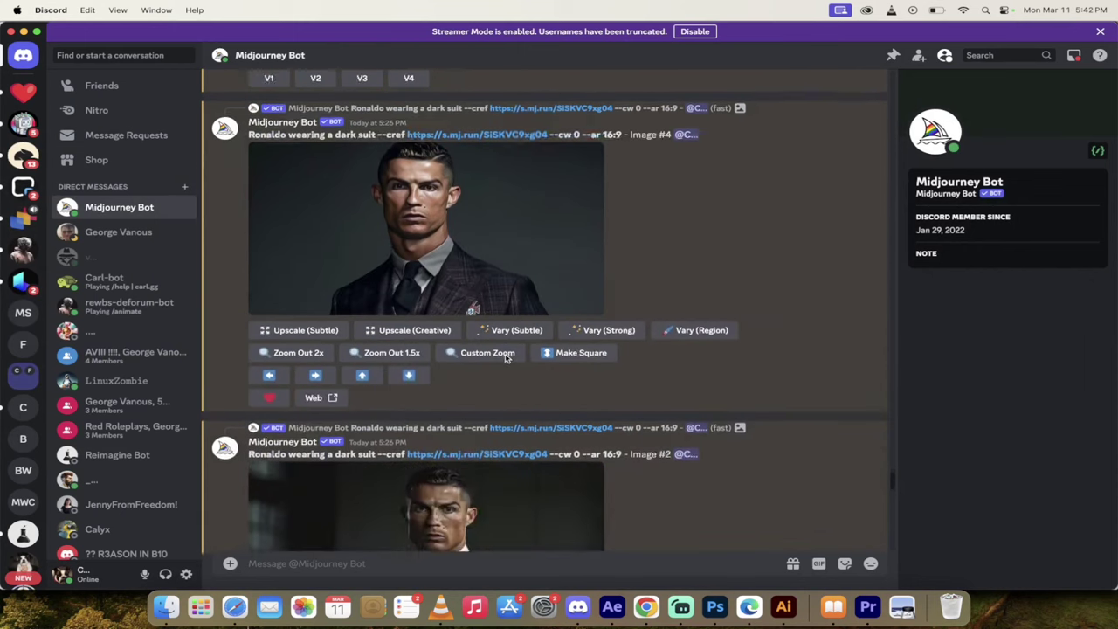
{"action": "scroll", "coordinate": [504, 352], "scroll_direction": "down", "scroll_amount": 8}
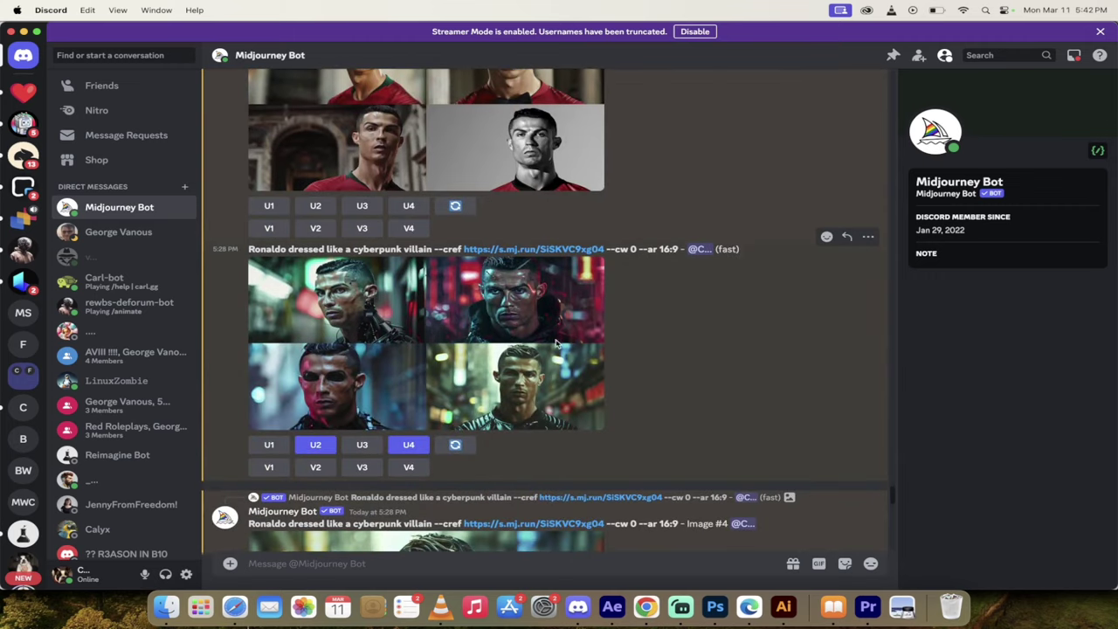
{"action": "left_click", "coordinate": [503, 363]}
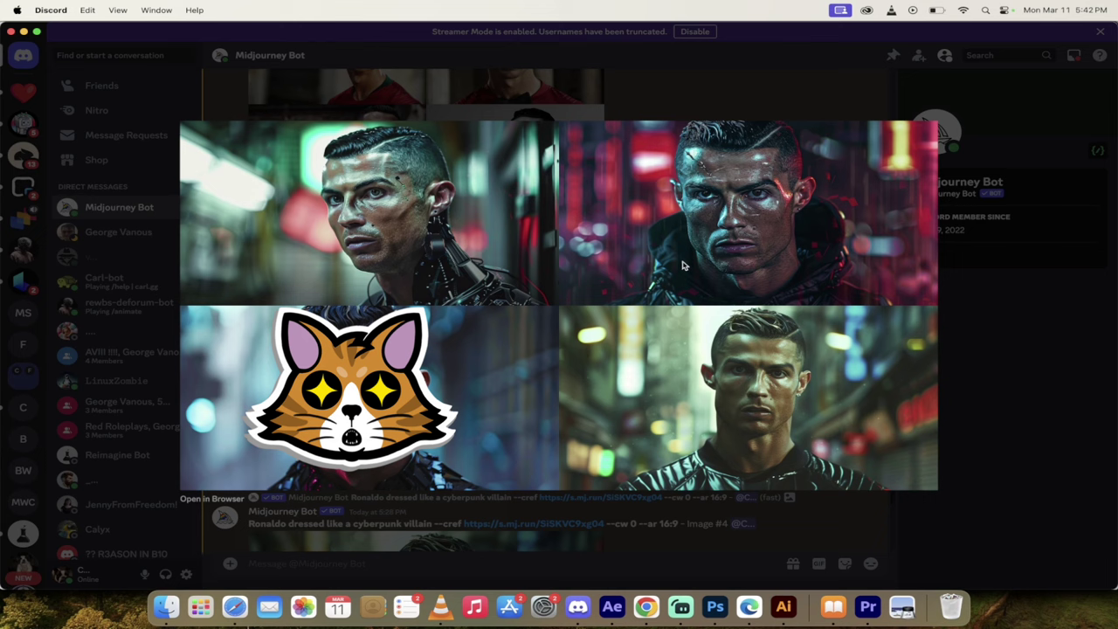
{"action": "left_click", "coordinate": [967, 411]}
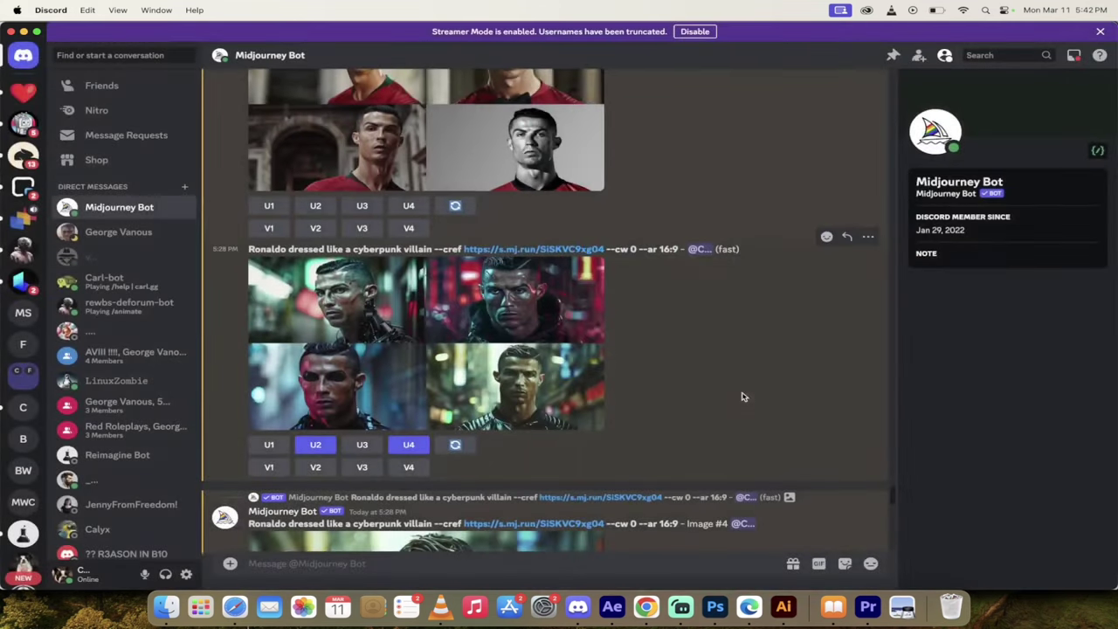
- Inspect the upscaled smiling bulldog and the four-bulldog beach grid at full size
{"action": "scroll", "coordinate": [743, 397], "scroll_direction": "down", "scroll_amount": 5}
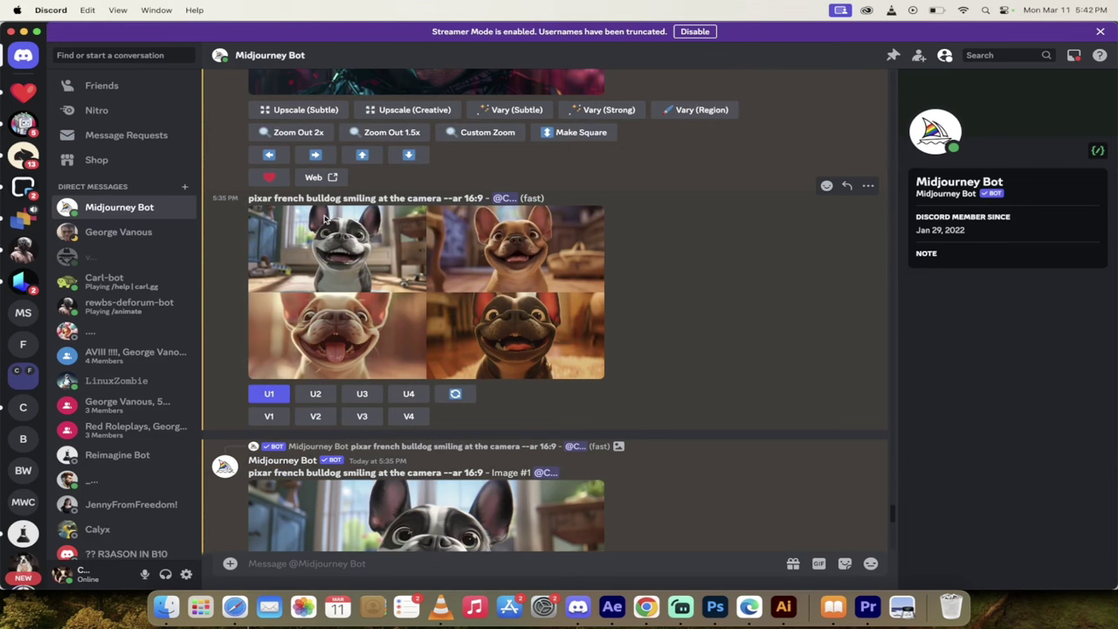
{"action": "scroll", "coordinate": [477, 485], "scroll_direction": "down", "scroll_amount": 3}
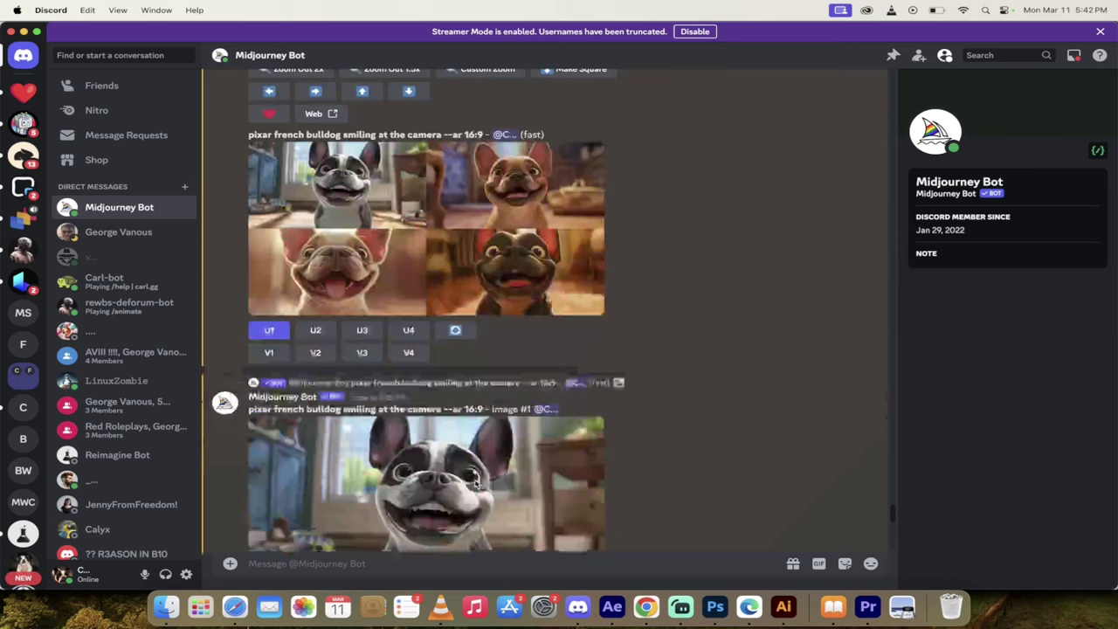
{"action": "scroll", "coordinate": [406, 419], "scroll_direction": "down", "scroll_amount": 3}
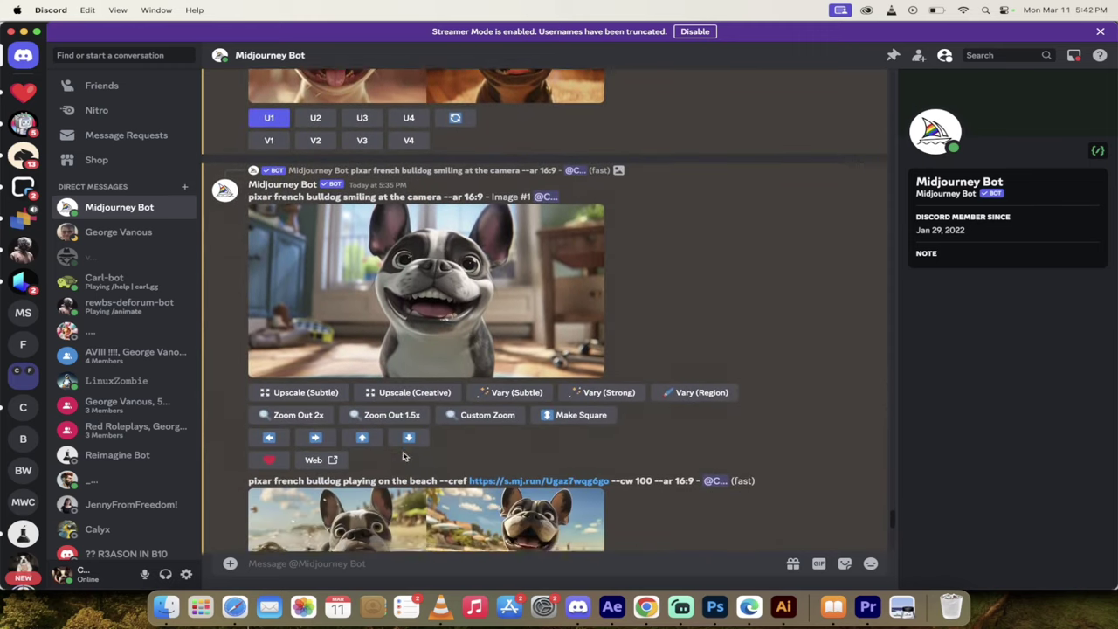
{"action": "scroll", "coordinate": [426, 316], "scroll_direction": "down", "scroll_amount": 3}
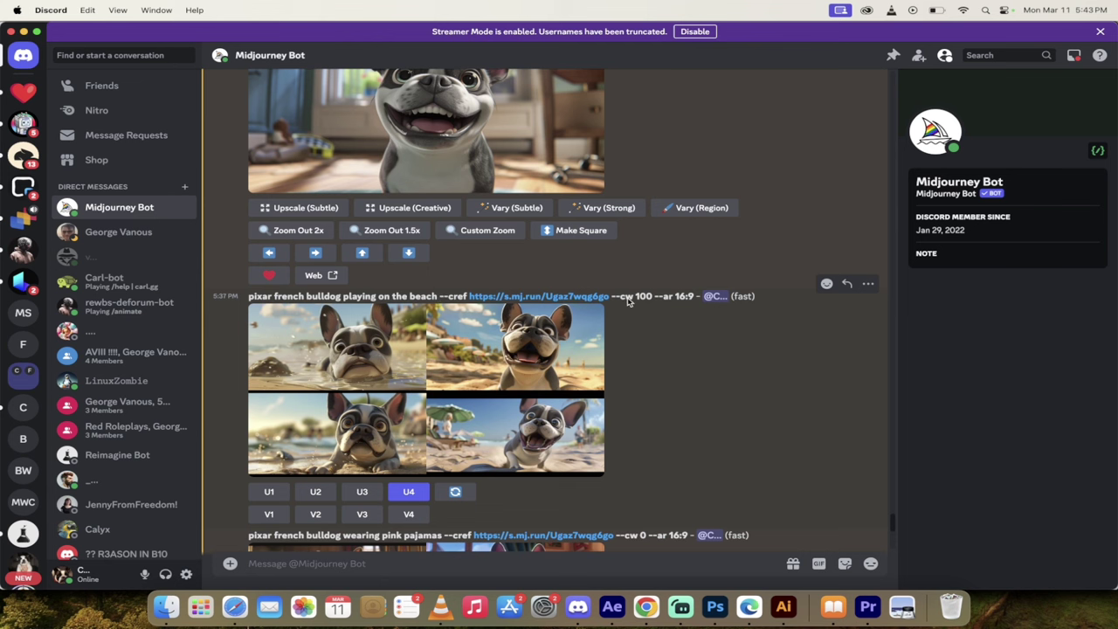
{"action": "scroll", "coordinate": [548, 364], "scroll_direction": "up", "scroll_amount": 2}
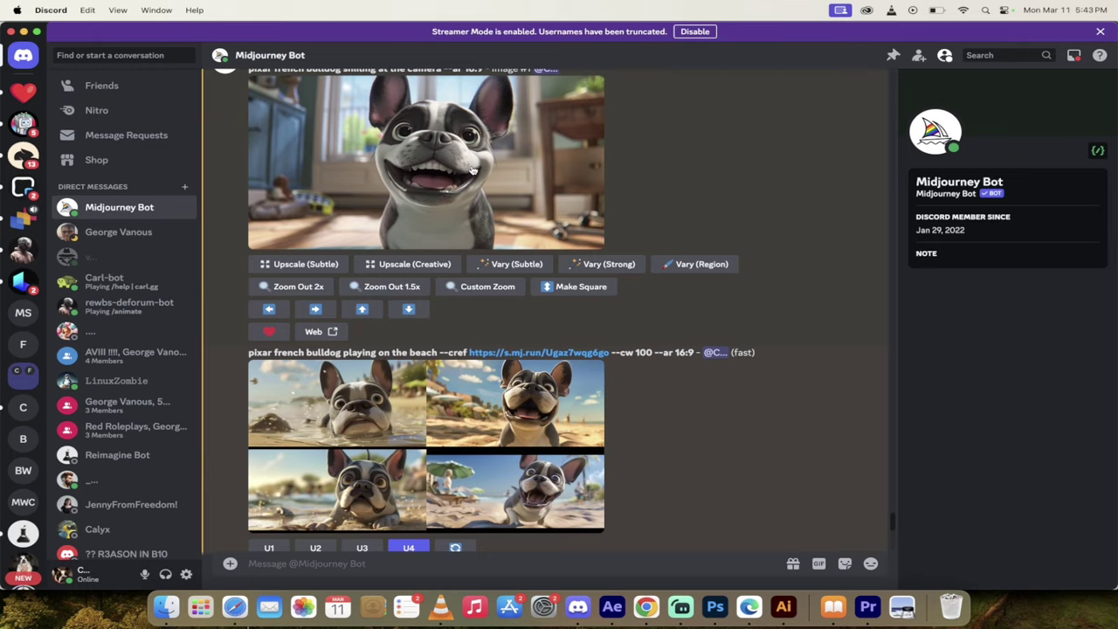
{"action": "left_click", "coordinate": [479, 165]}
{"action": "left_click", "coordinate": [524, 107]}
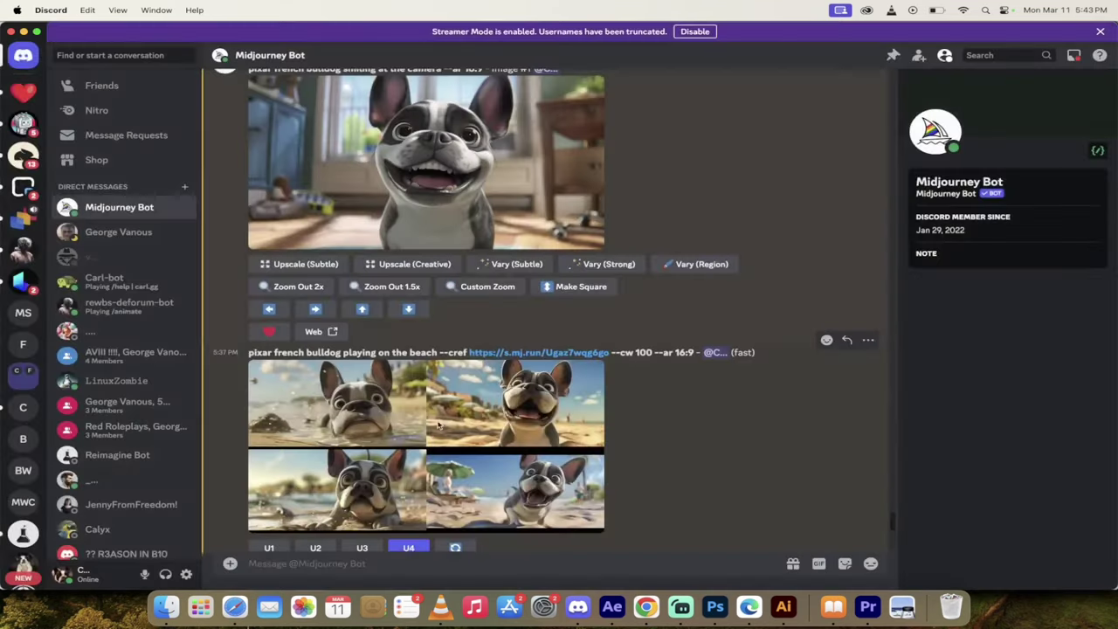
{"action": "left_click", "coordinate": [438, 430]}
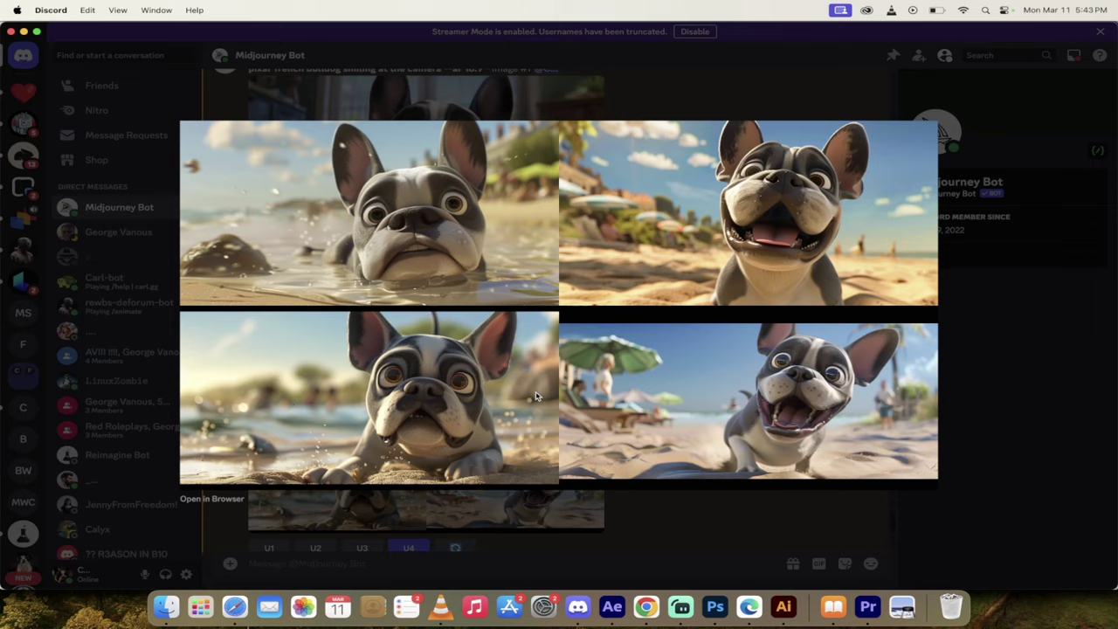
{"action": "left_click", "coordinate": [633, 524]}
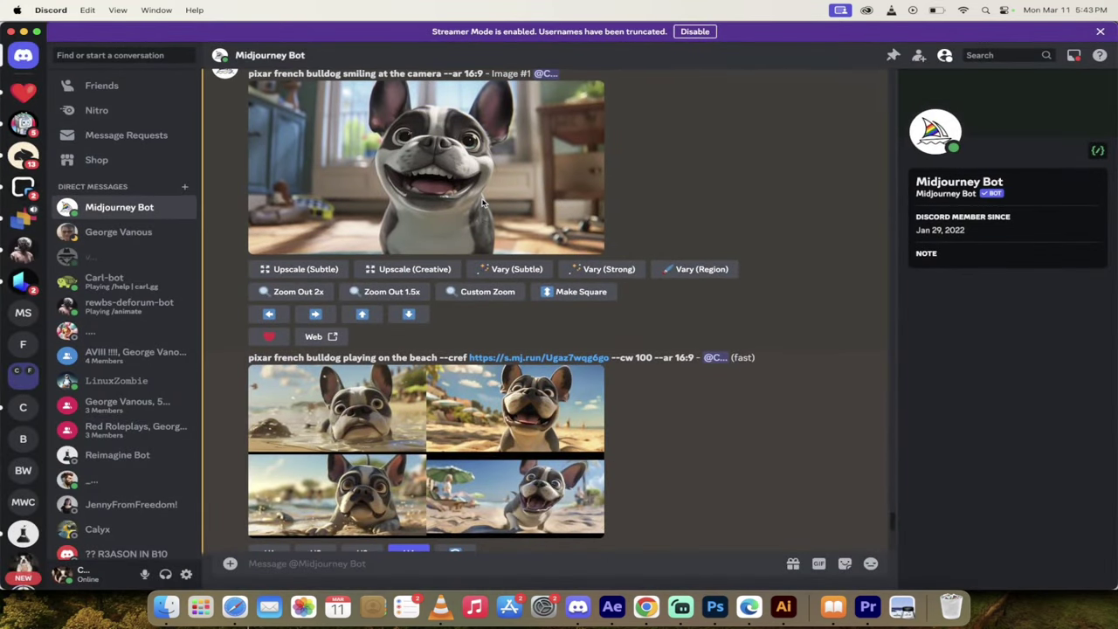
- Enlarge the pink-pajamas bulldog grid for a closer look, then close it
{"action": "scroll", "coordinate": [483, 202], "scroll_direction": "up", "scroll_amount": 1}
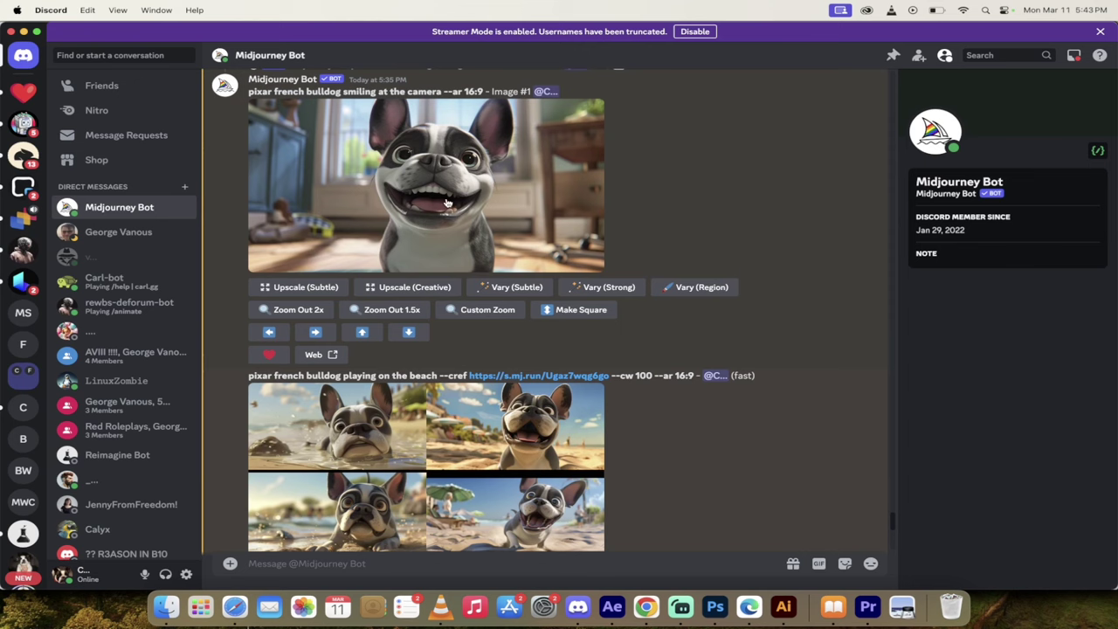
{"action": "scroll", "coordinate": [447, 203], "scroll_direction": "down", "scroll_amount": 8}
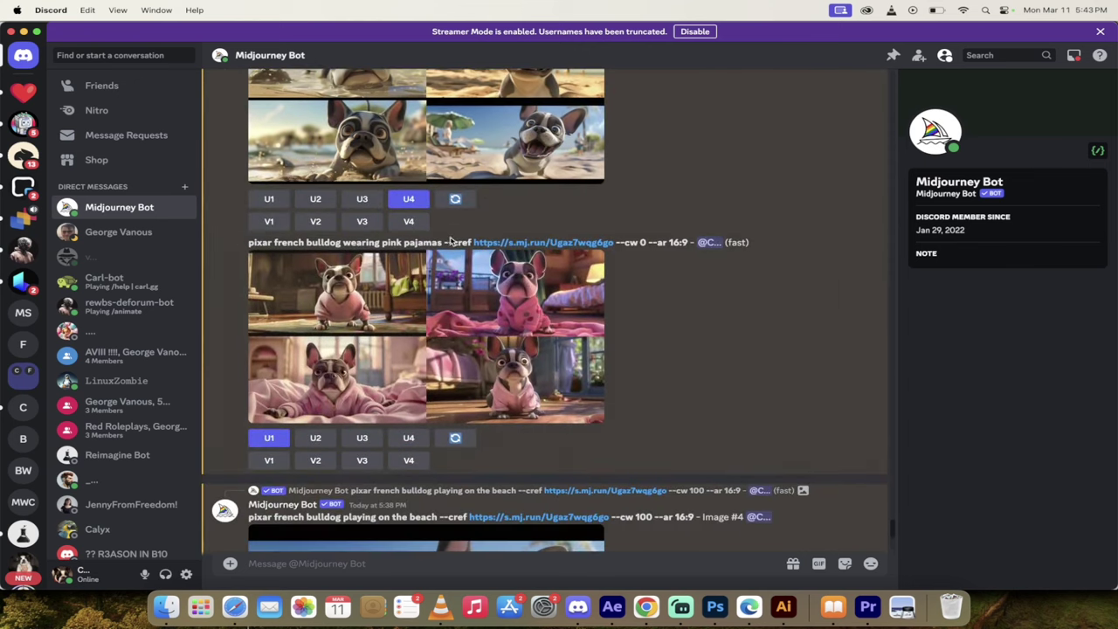
{"action": "left_click", "coordinate": [501, 288]}
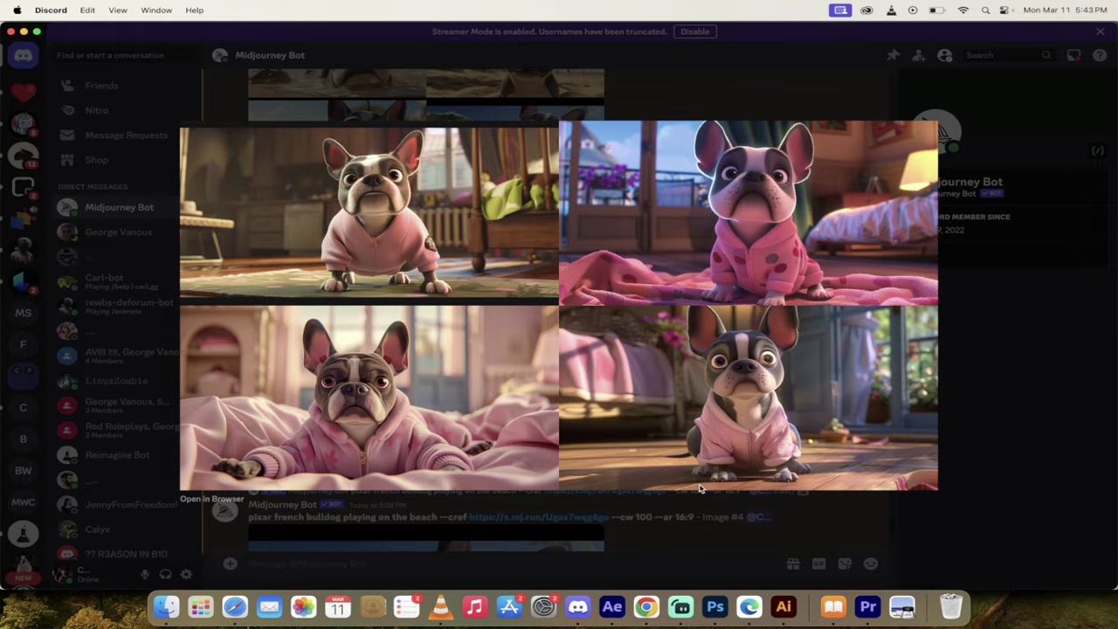
{"action": "left_click", "coordinate": [698, 559]}
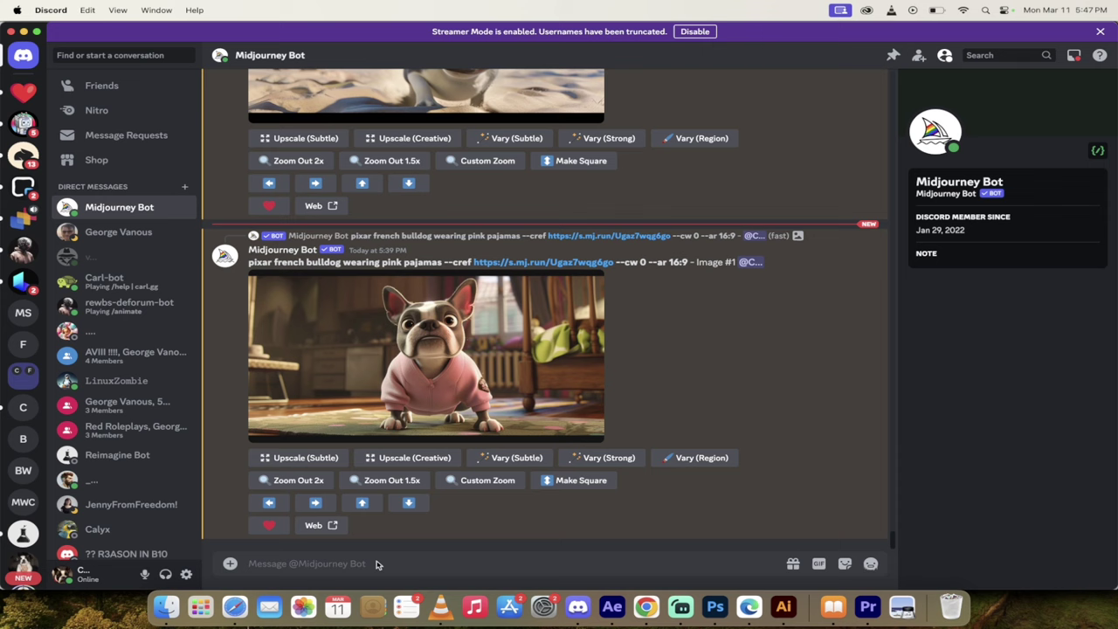
- Send the /imagine prompt 'English bulldog in a pixar style' to Midjourney
{"action": "left_click", "coordinate": [377, 564]}
{"action": "type", "text": "/i"}
{"action": "key", "text": "Return"}
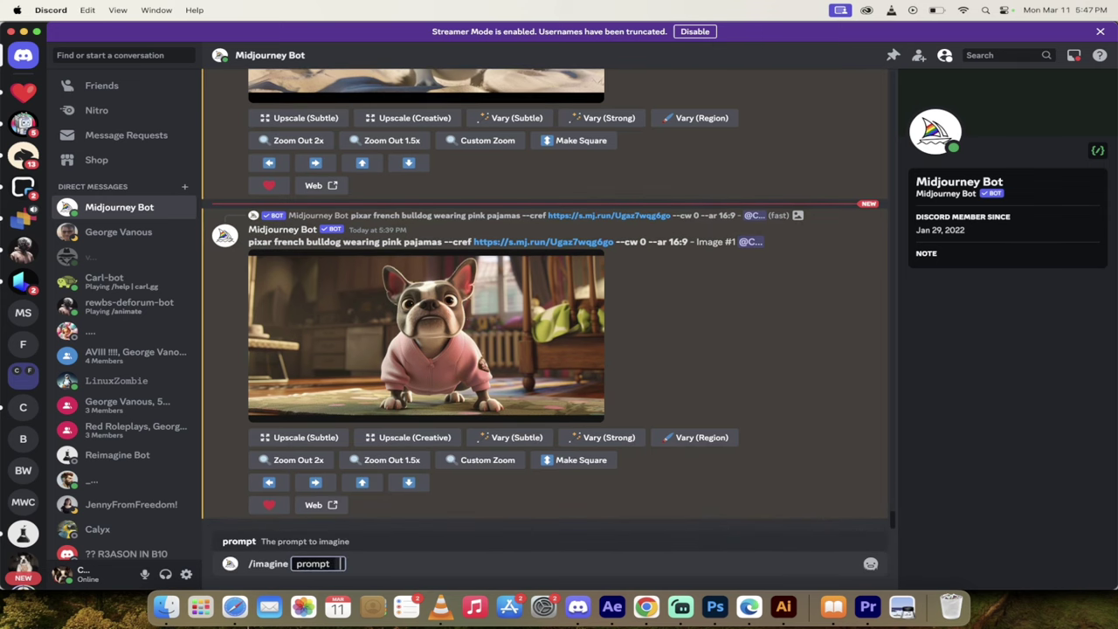
{"action": "type", "text": "English bulldog in"}
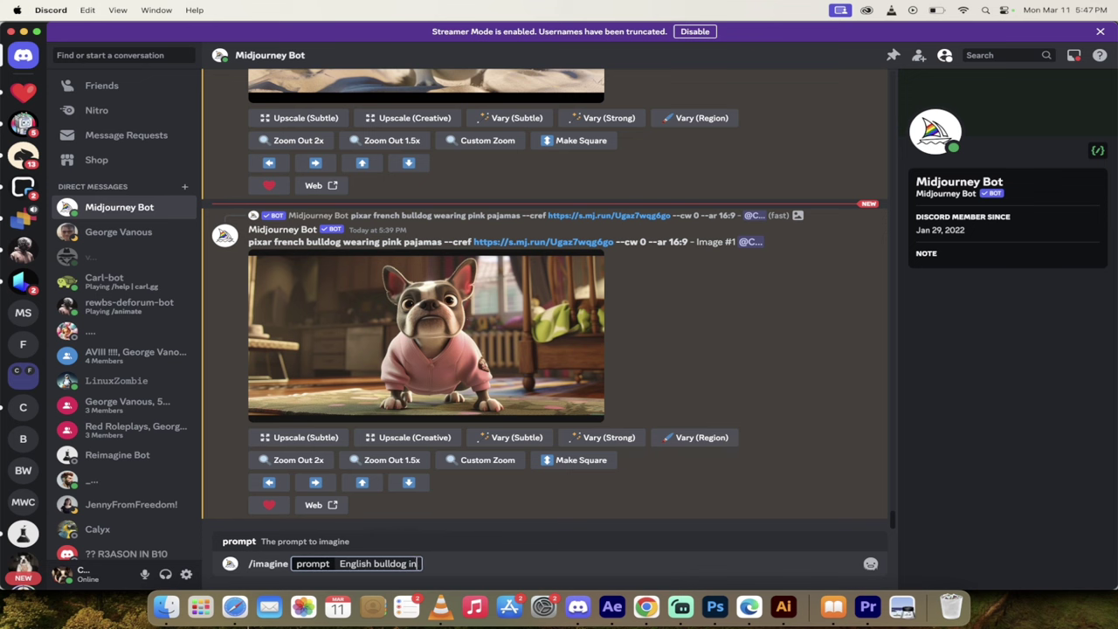
{"action": "type", "text": " a pixar style"}
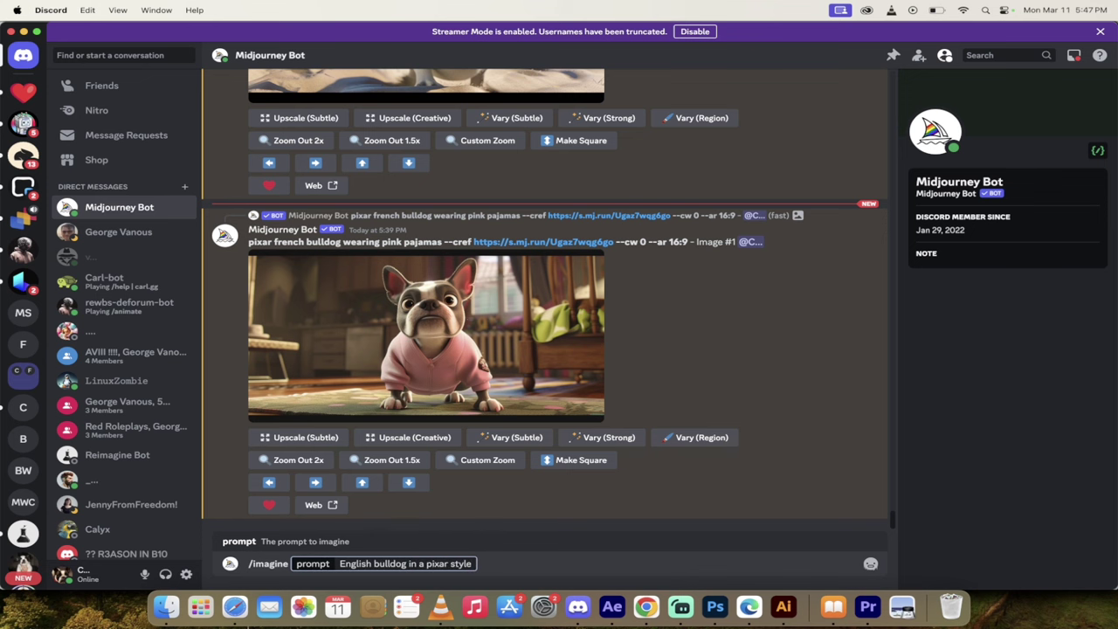
{"action": "key", "text": "Return"}
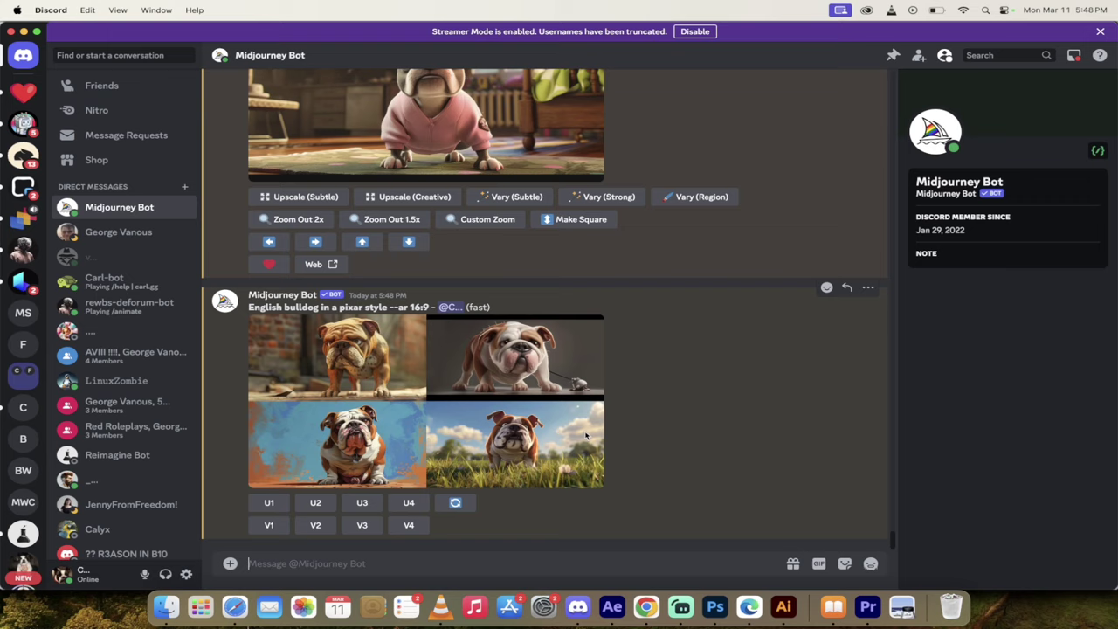
- Preview the pixar bulldog grid, upscale image 4 with U4, and view the upscaled result
{"action": "left_click", "coordinate": [504, 404]}
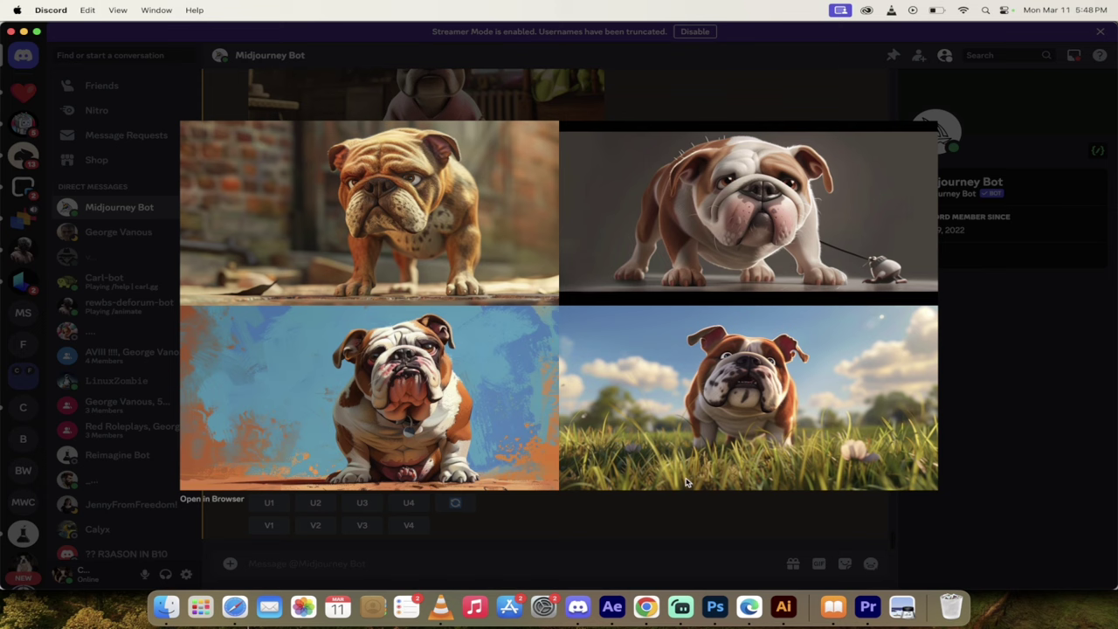
{"action": "left_click", "coordinate": [699, 523]}
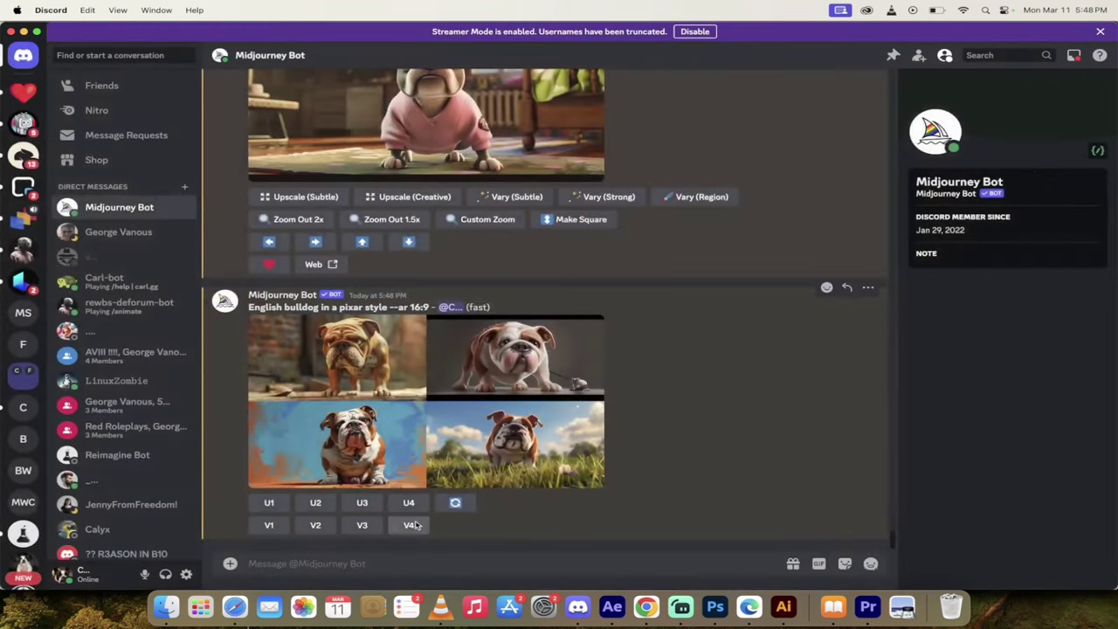
{"action": "left_click", "coordinate": [409, 505]}
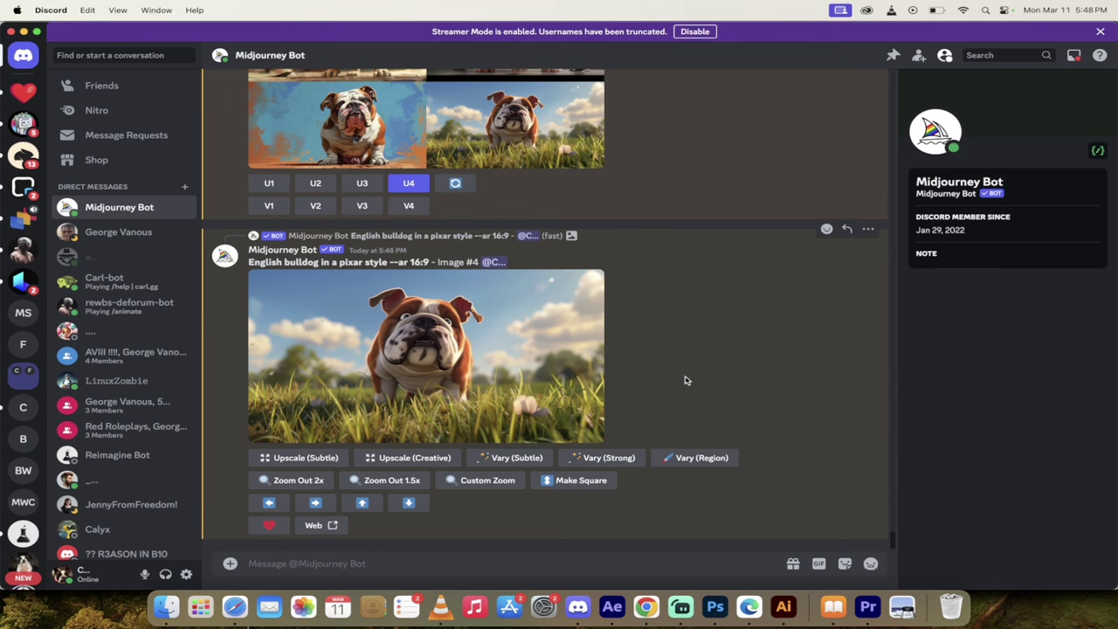
{"action": "left_click", "coordinate": [439, 346]}
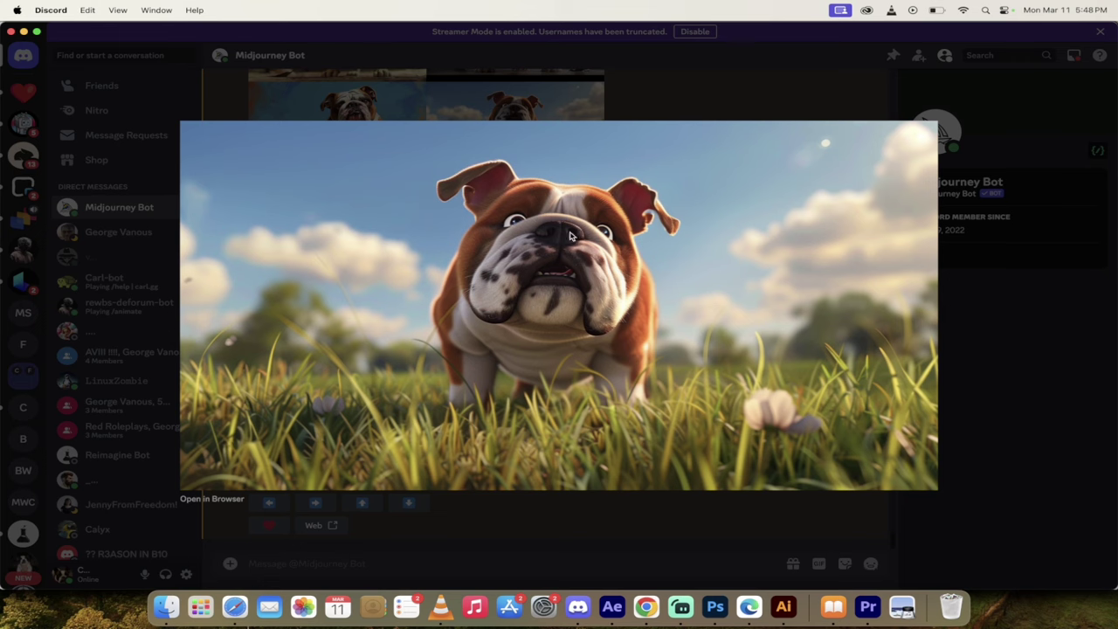
{"action": "left_click", "coordinate": [673, 105]}
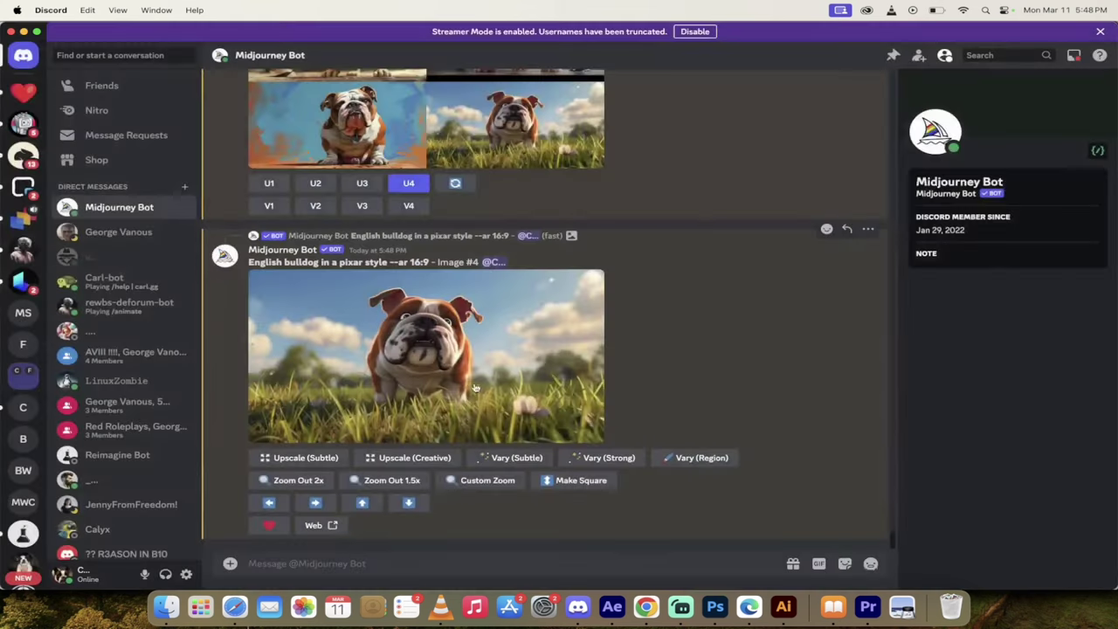
- Copy the link of the upscaled grassy-field bulldog image from the chat and the enlarged viewer
{"action": "left_click", "coordinate": [364, 565]}
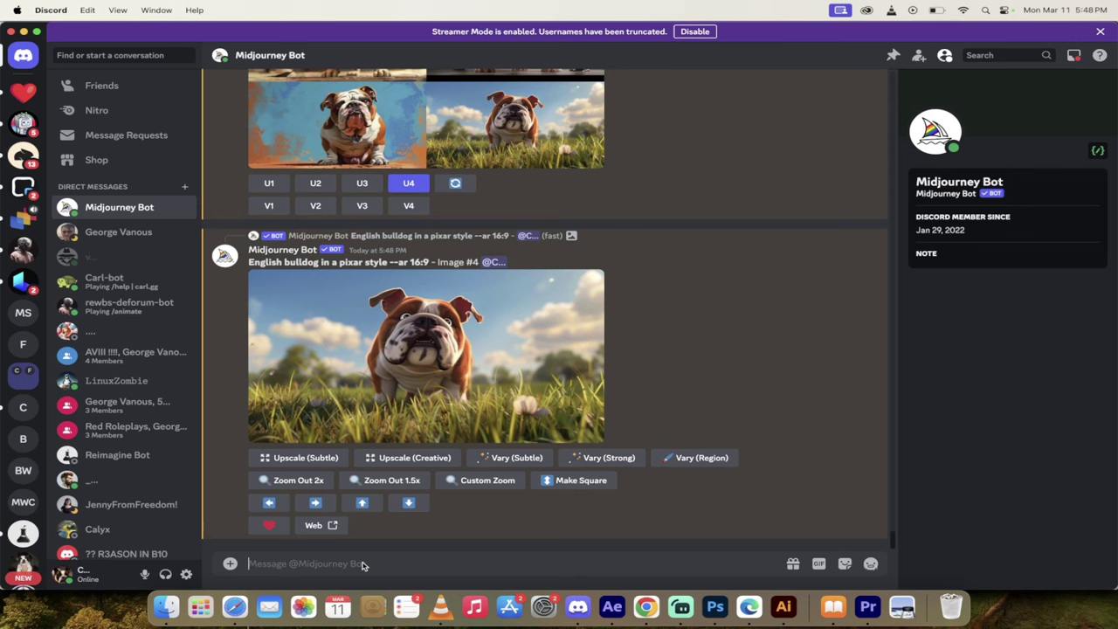
{"action": "right_click", "coordinate": [502, 371]}
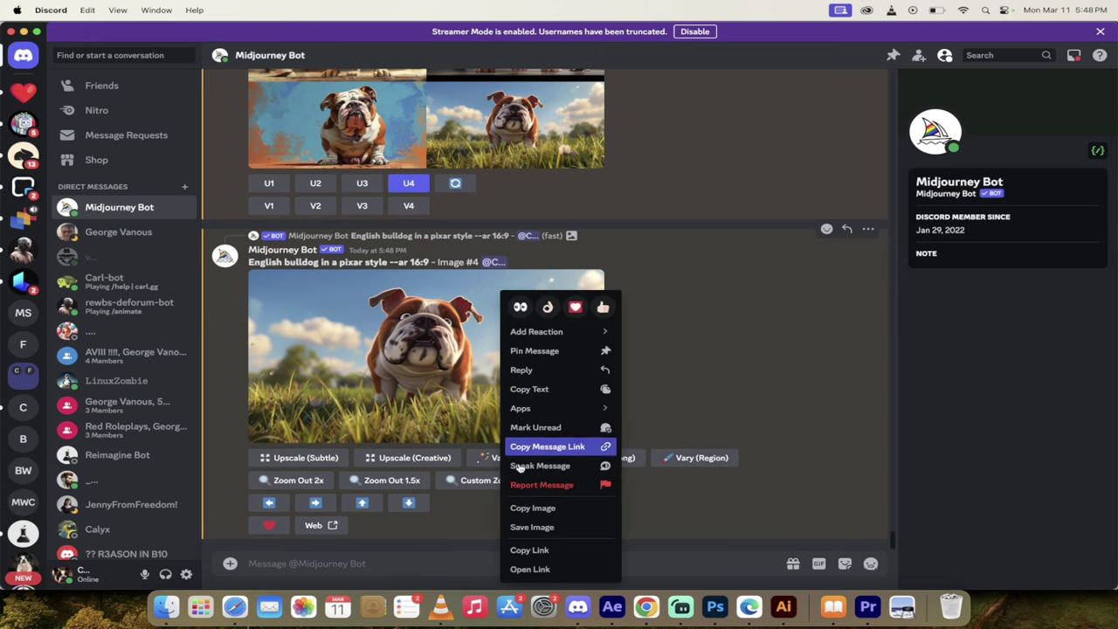
{"action": "left_click", "coordinate": [534, 550]}
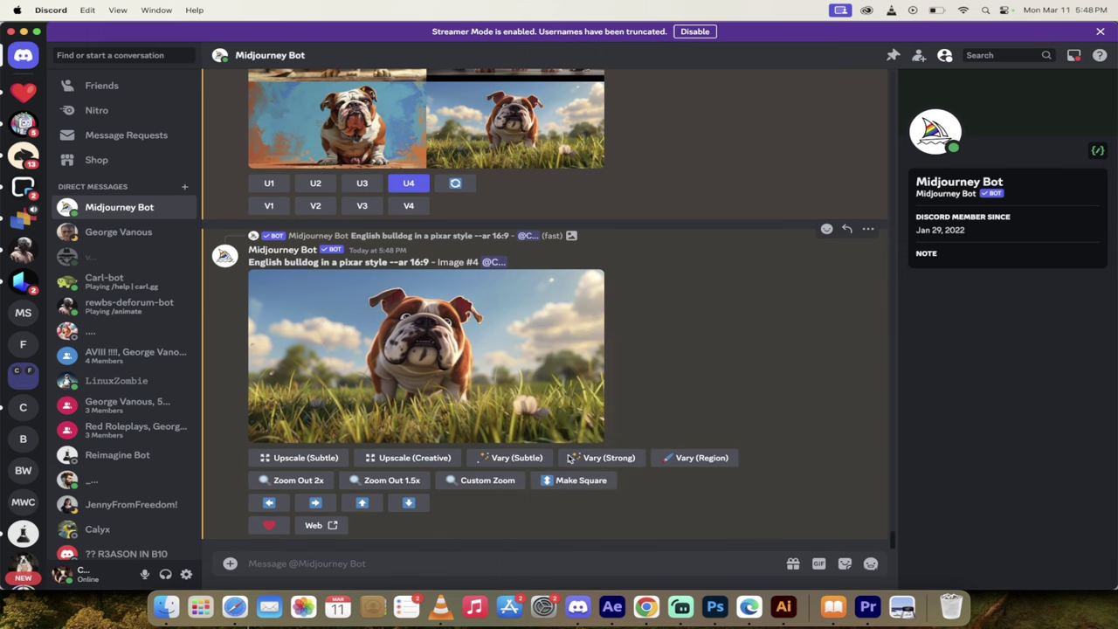
{"action": "left_click", "coordinate": [493, 402]}
{"action": "right_click", "coordinate": [538, 358]}
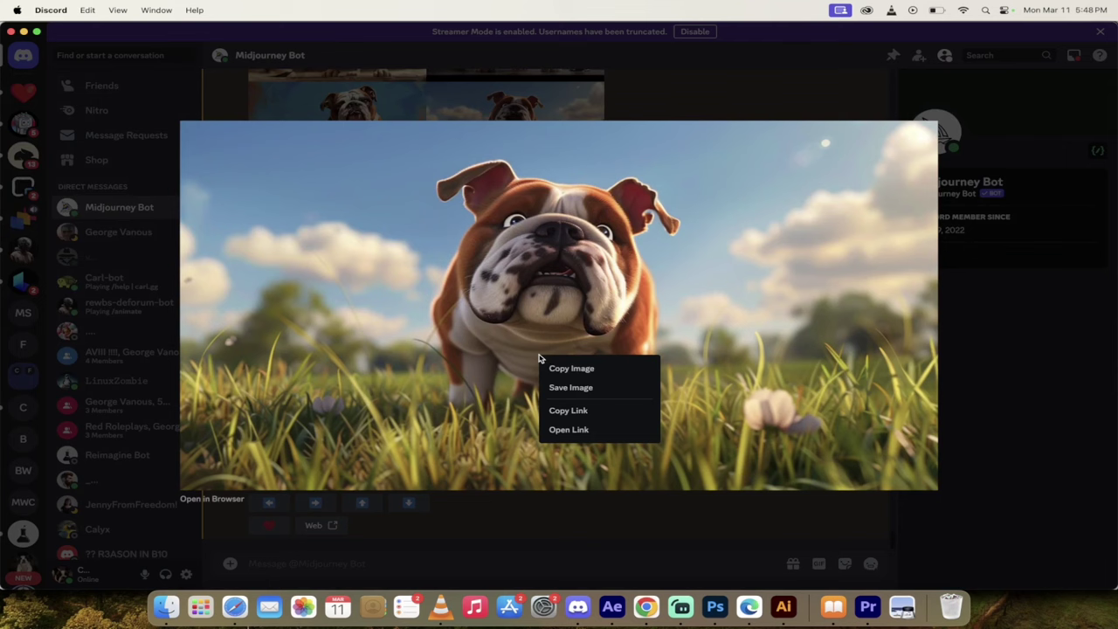
{"action": "left_click", "coordinate": [576, 409]}
{"action": "left_click", "coordinate": [552, 547]}
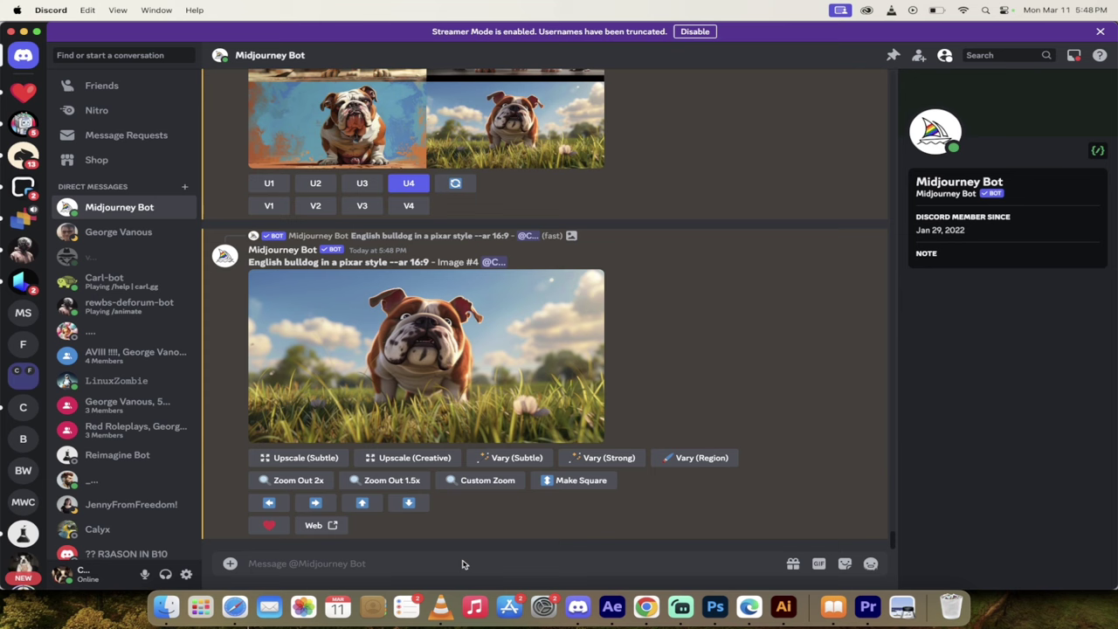
- Start an /imagine prompt reading 'English bulldog in a pixar style reading a book on the beach', fixing typos
{"action": "type", "text": "/imagine"}
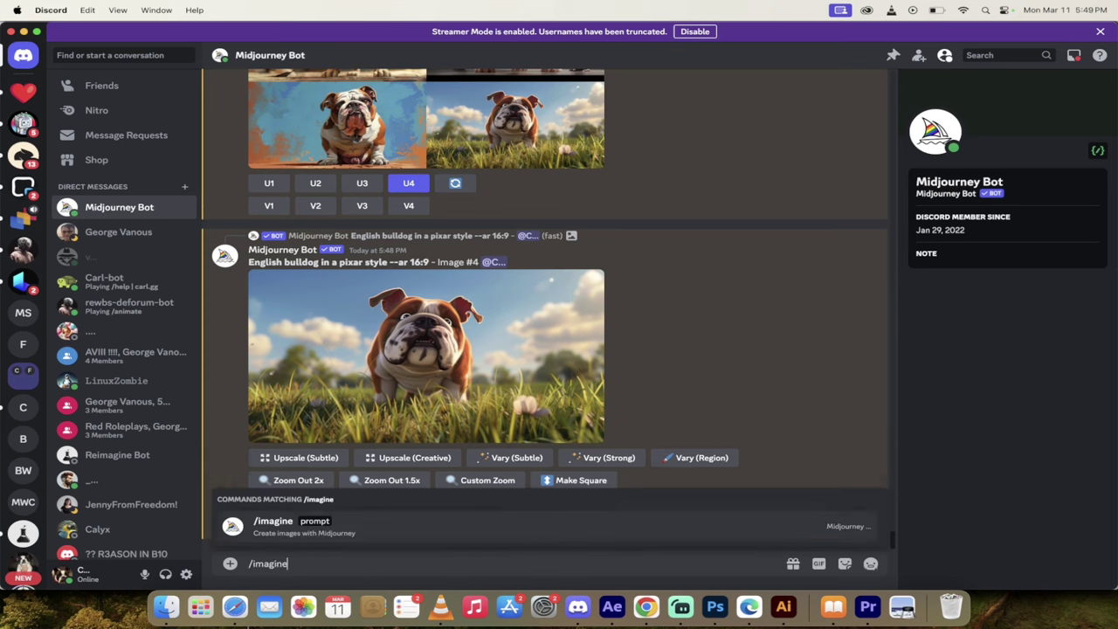
{"action": "key", "text": "Tab"}
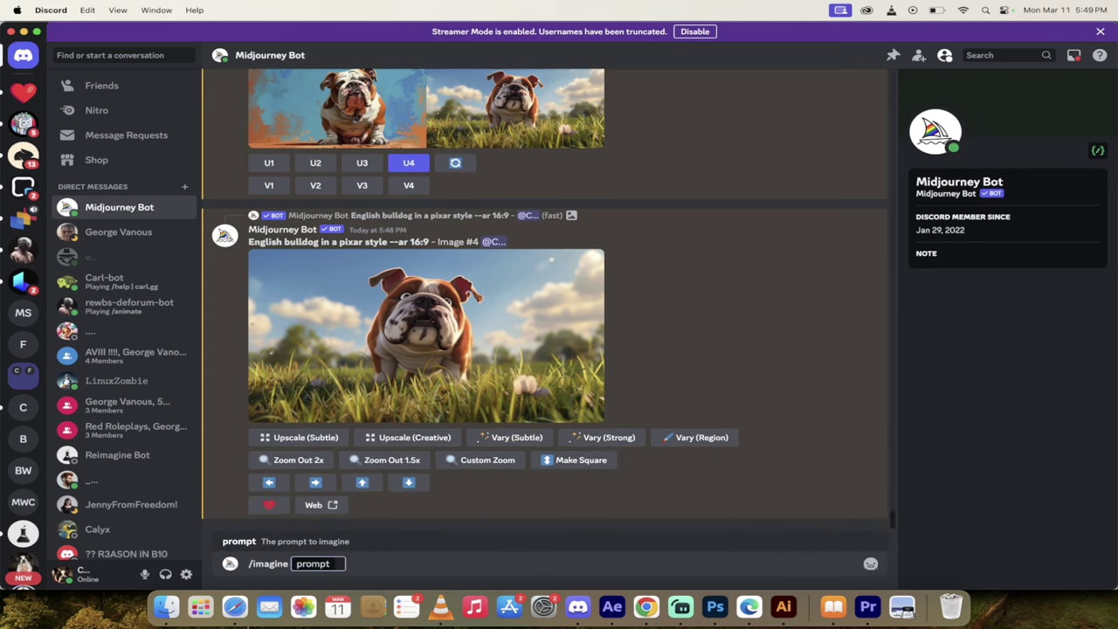
{"action": "type", "text": "English bulldog in a p"}
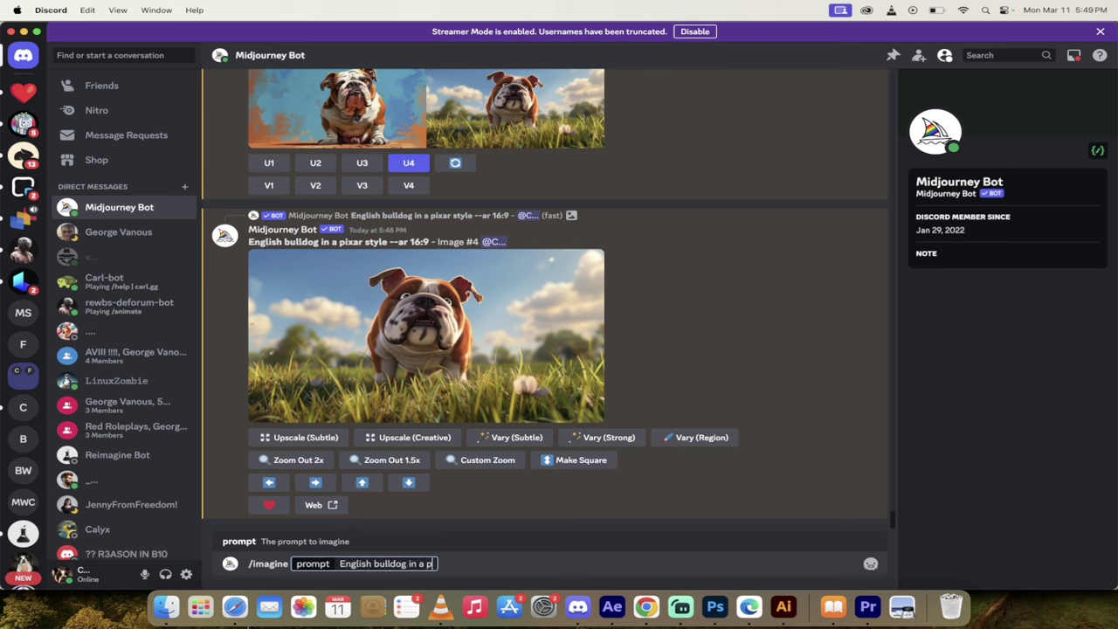
{"action": "type", "text": "ixar style"}
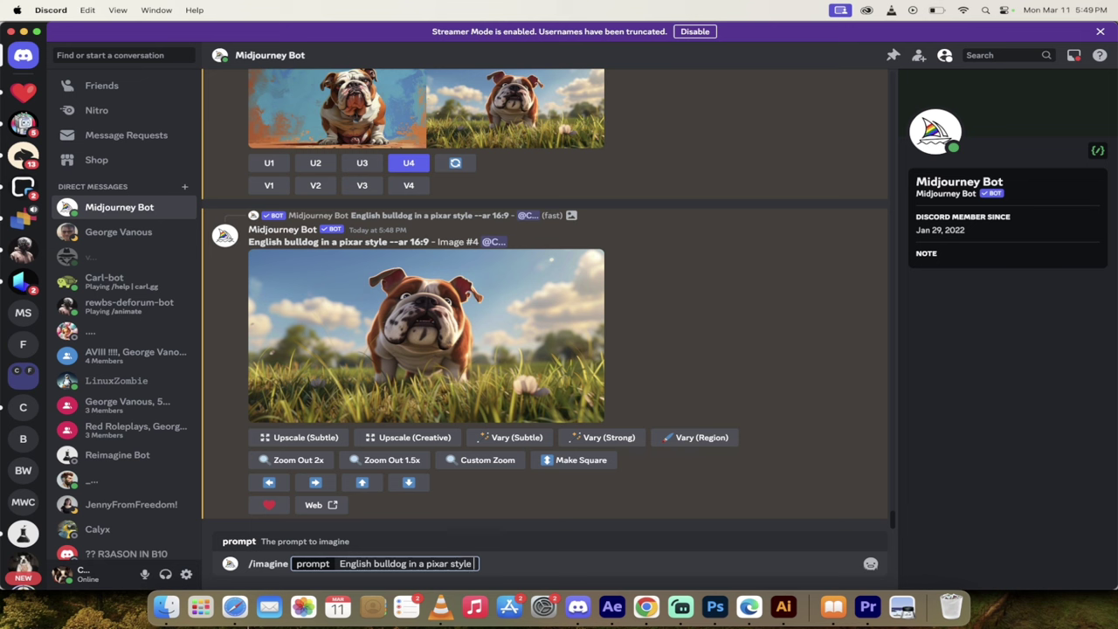
{"action": "type", "text": "reading a book on teh bea"}
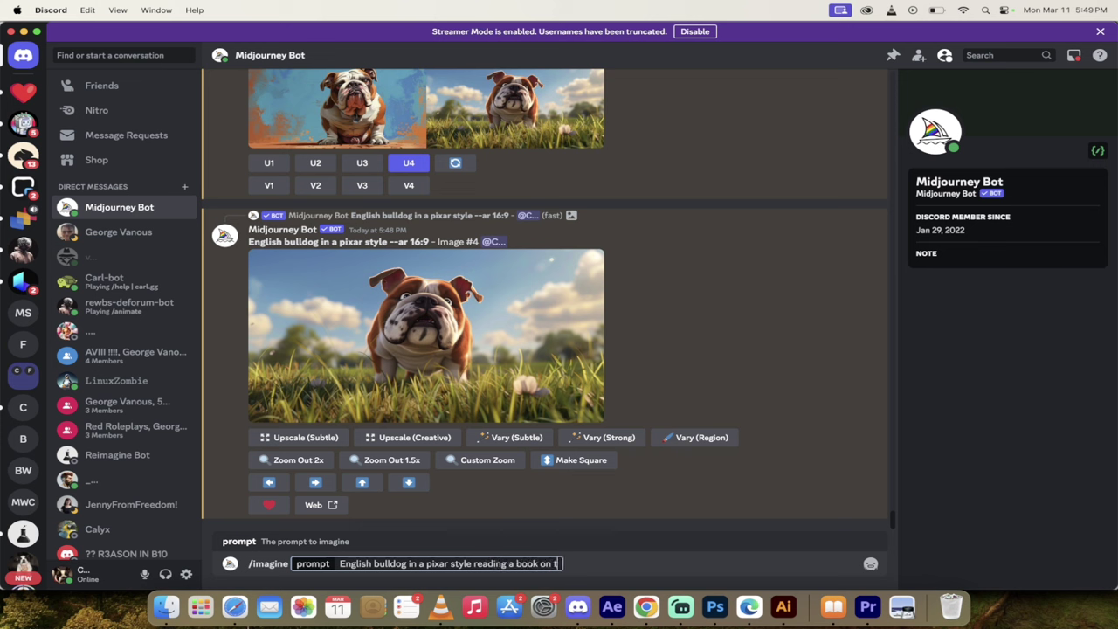
{"action": "key", "text": "BackSpace"}
{"action": "key", "text": "BackSpace"}
{"action": "key", "text": "BackSpace"}
{"action": "key", "text": "BackSpace"}
{"action": "key", "text": "BackSpace"}
{"action": "key", "text": "BackSpace"}
{"action": "type", "text": "heb"}
{"action": "key", "text": "BackSpace"}
{"action": "type", "text": "beach"}
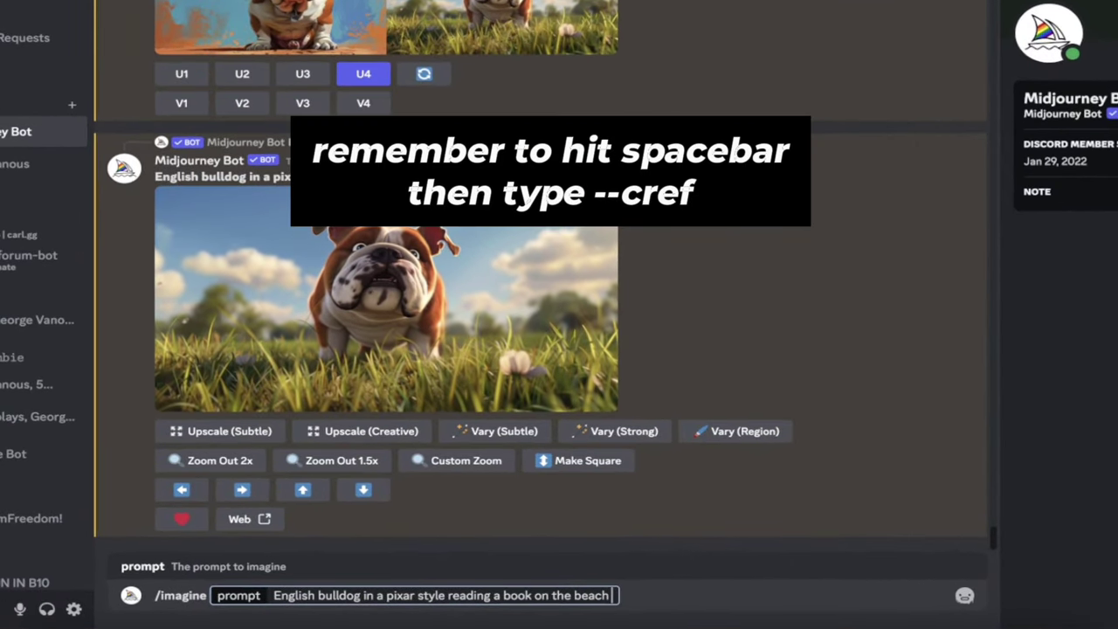
- Append --cref with the pasted bulldog image link and submit the beach prompt
{"action": "type", "text": "--cref"}
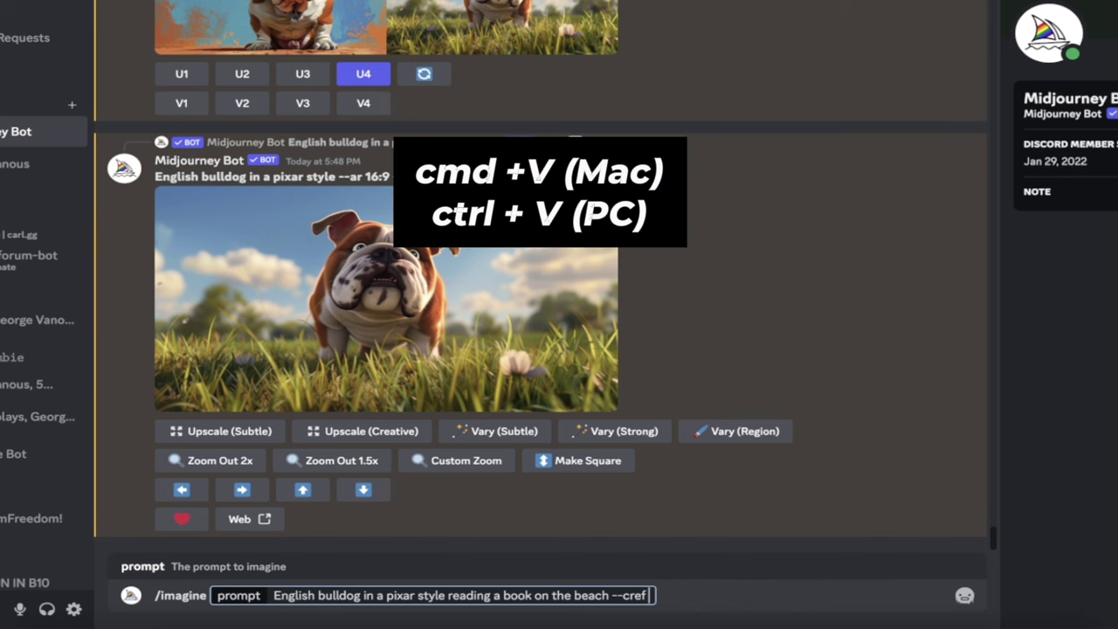
{"action": "key", "text": "ctrl+v"}
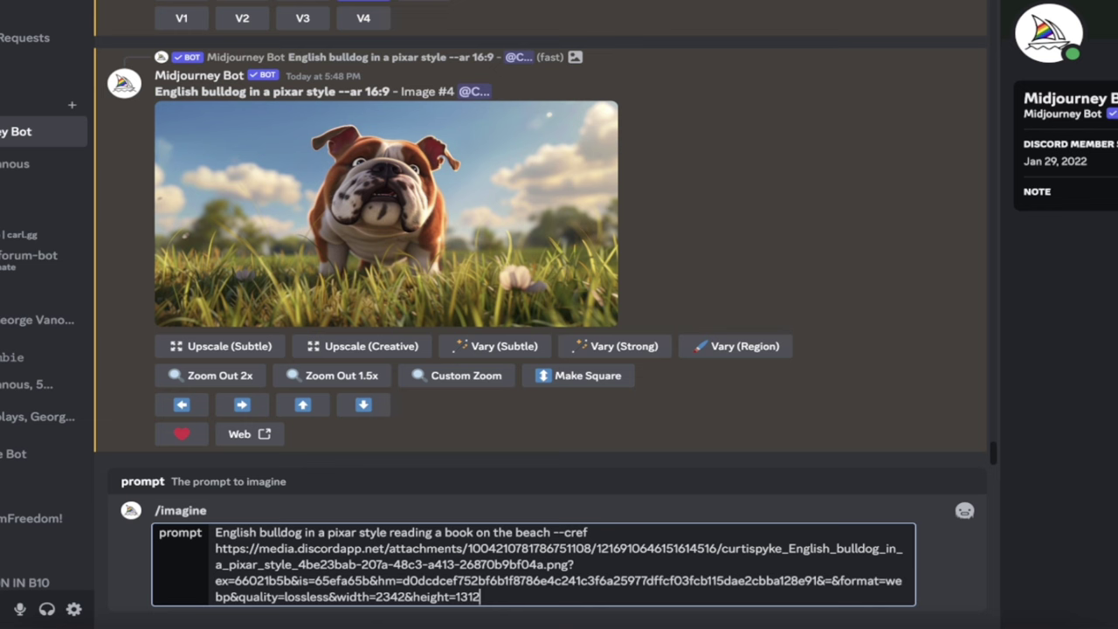
{"action": "key", "text": "Return"}
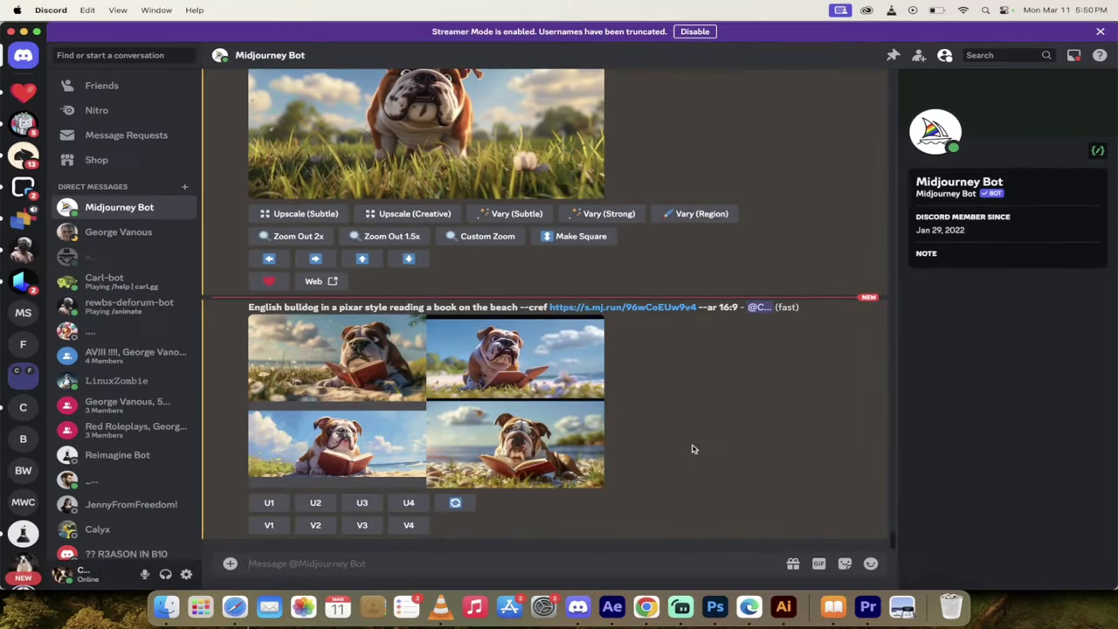
- Scroll to the finished --cref beach-reading bulldog grid and view it enlarged
{"action": "scroll", "coordinate": [691, 449], "scroll_direction": "up", "scroll_amount": 1}
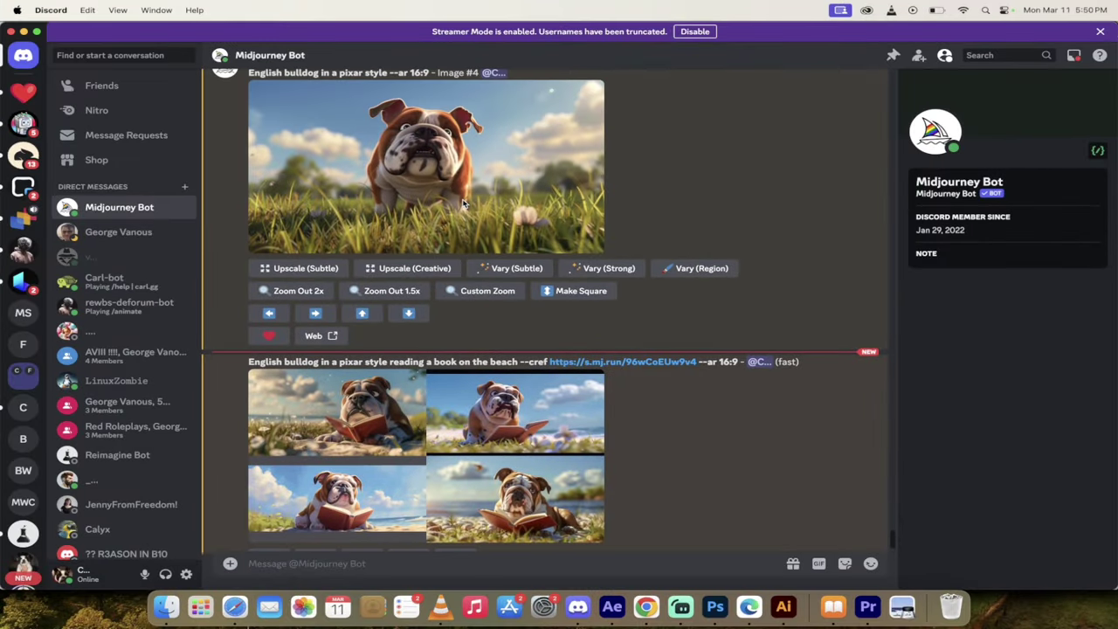
{"action": "scroll", "coordinate": [464, 203], "scroll_direction": "down", "scroll_amount": 1}
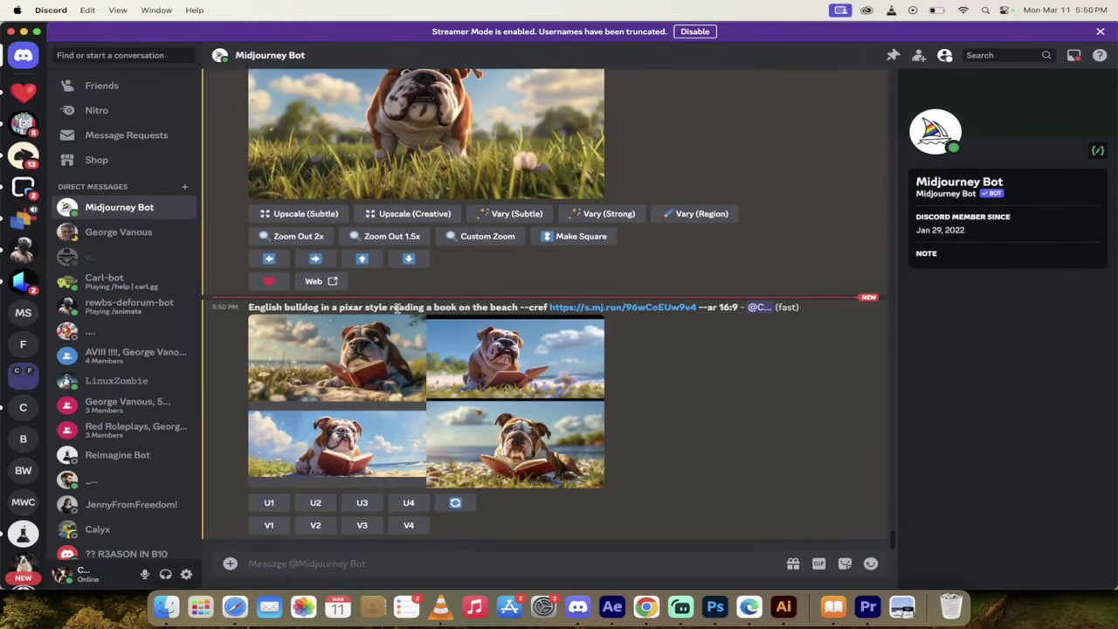
{"action": "left_click", "coordinate": [374, 356]}
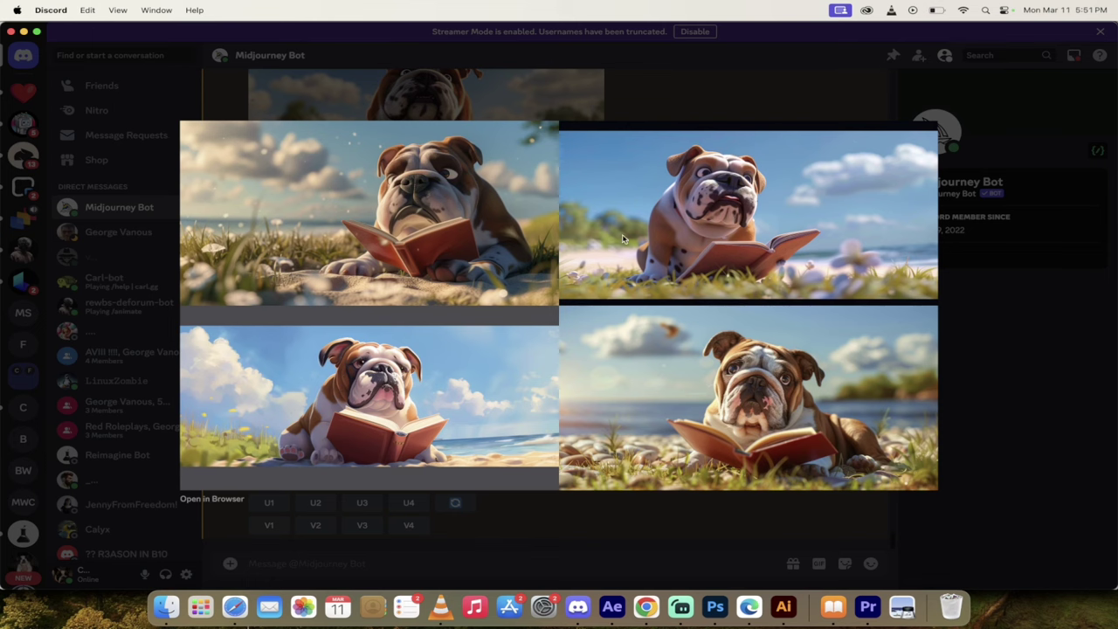
{"action": "left_click", "coordinate": [706, 116]}
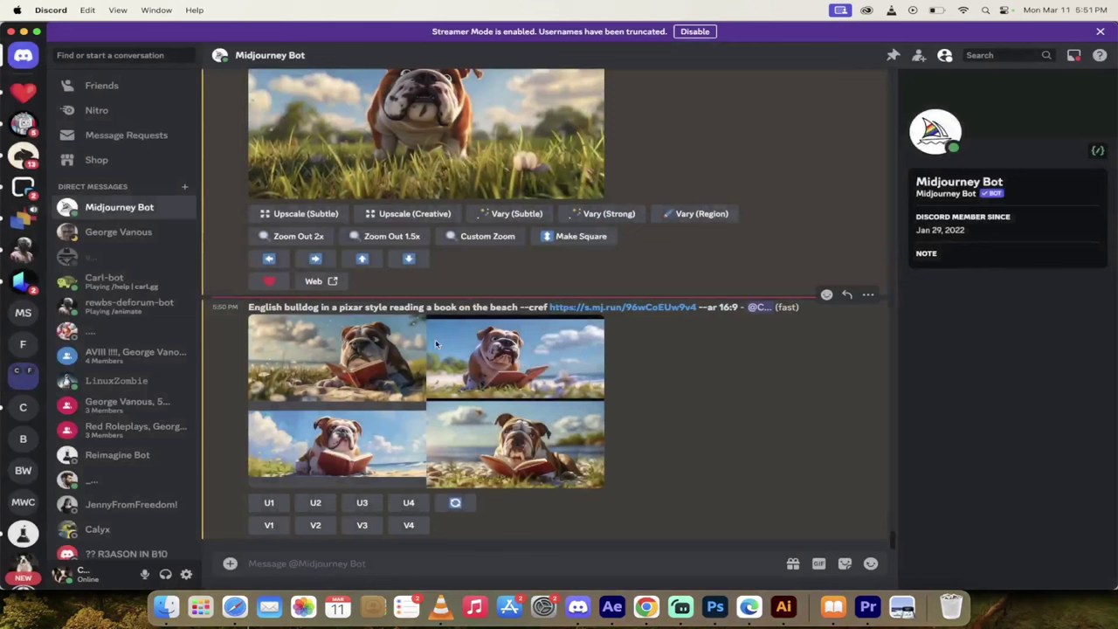
- Upscale image 2 of the beach bulldog grid and compare it with the earlier Image #4 upscale
{"action": "left_click", "coordinate": [315, 502]}
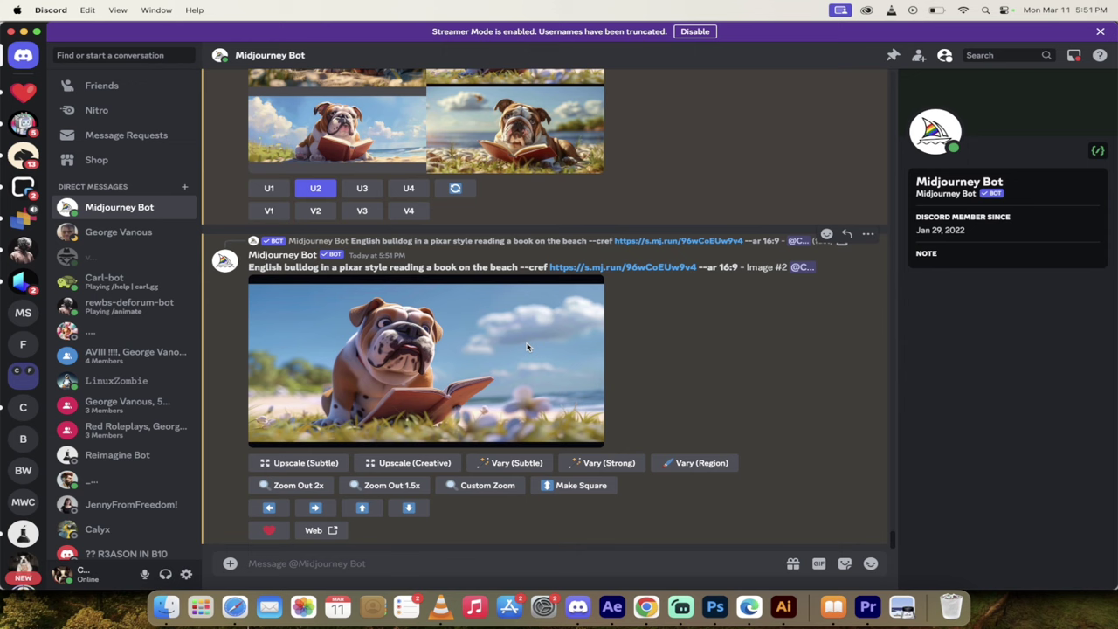
{"action": "scroll", "coordinate": [527, 348], "scroll_direction": "up", "scroll_amount": 10}
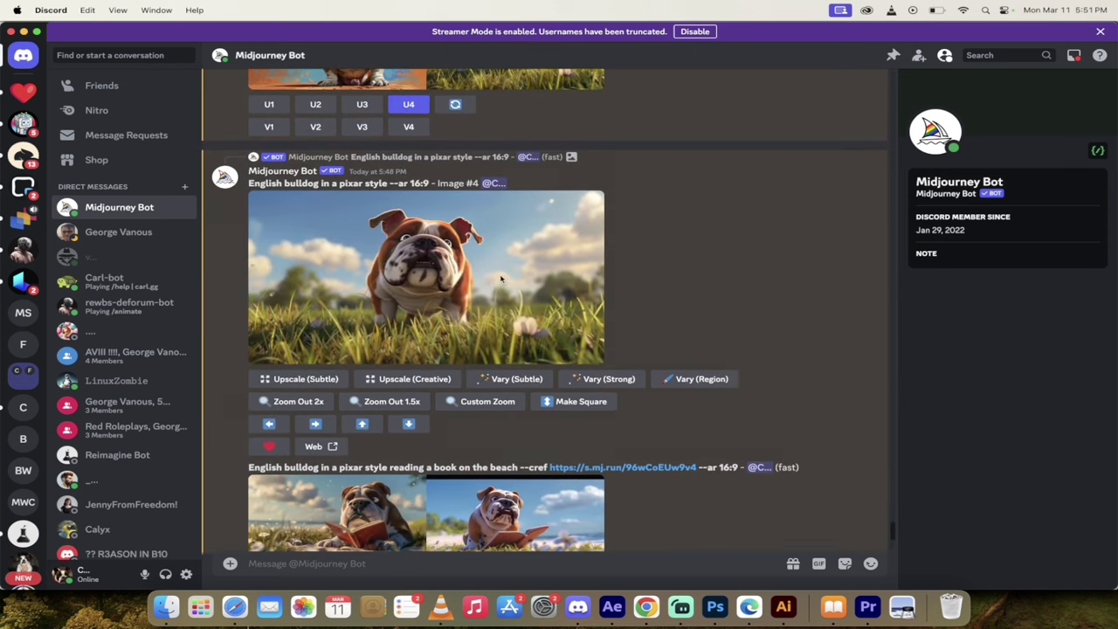
{"action": "left_click", "coordinate": [532, 307]}
{"action": "left_click", "coordinate": [706, 95]}
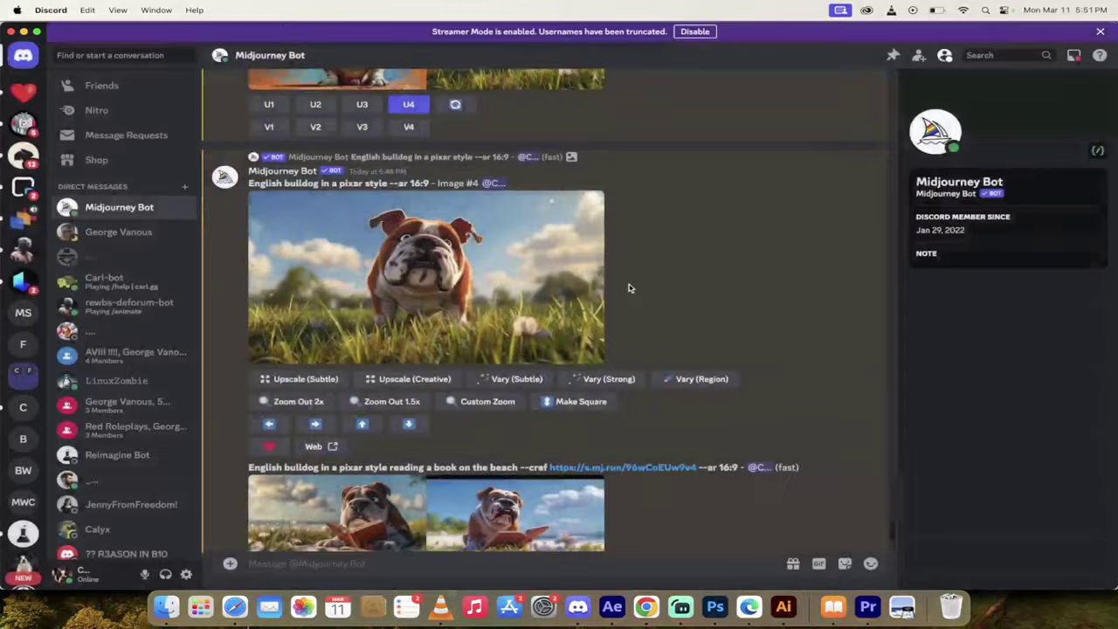
{"action": "scroll", "coordinate": [628, 288], "scroll_direction": "down", "scroll_amount": 10}
{"action": "left_click", "coordinate": [488, 326]}
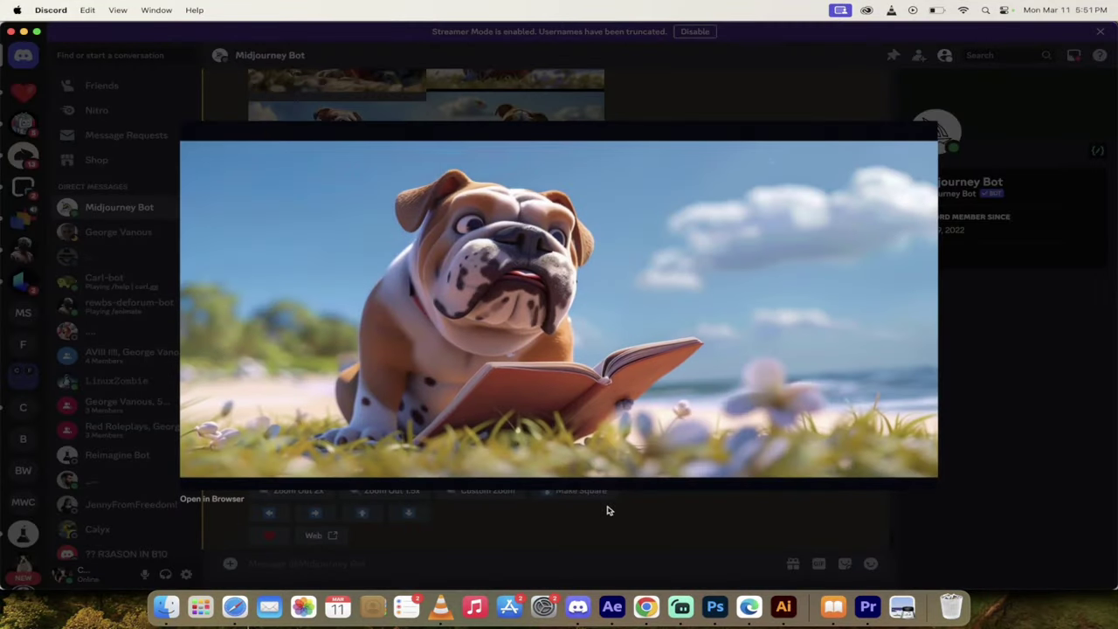
{"action": "left_click", "coordinate": [641, 550]}
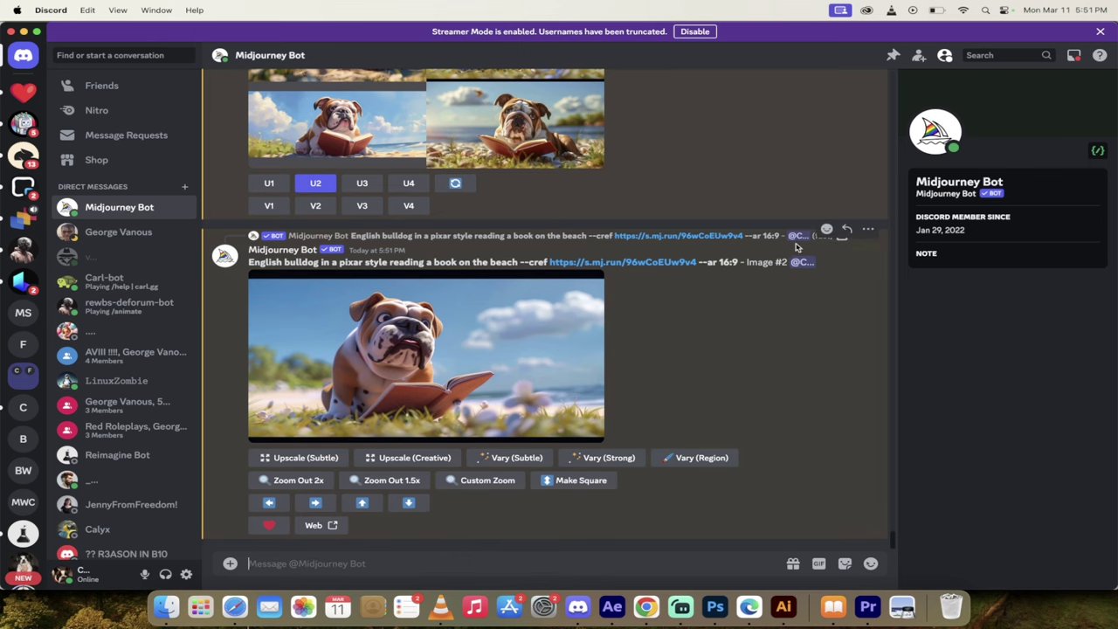
- Upload messi.jpeg from the Desktop into the bot chat and copy its image link
{"action": "key", "text": "super+Tab"}
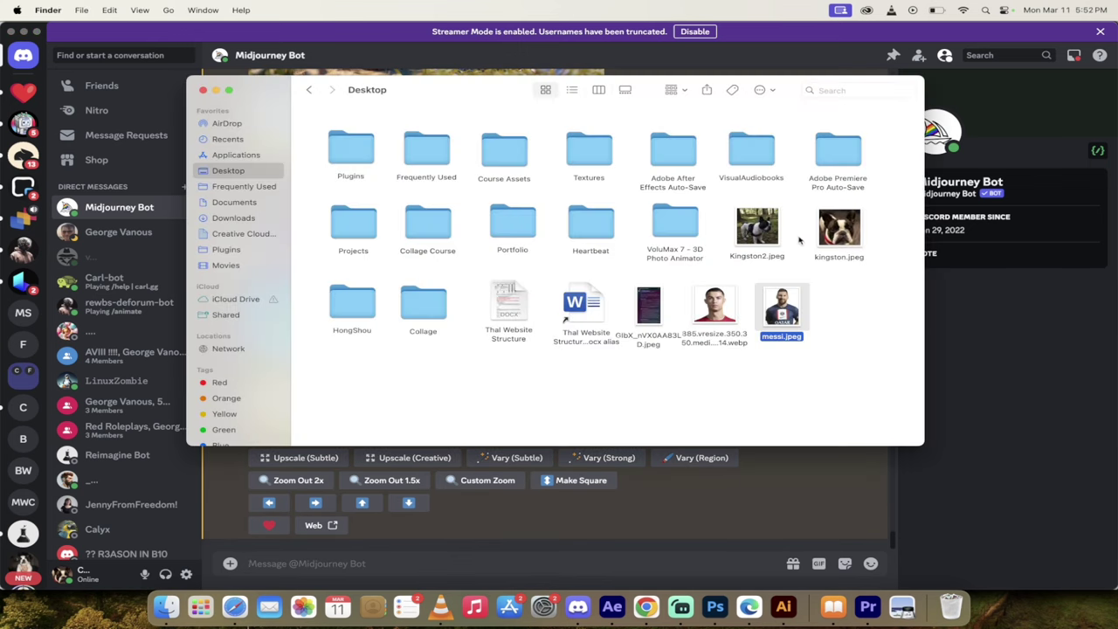
{"action": "left_click_drag", "start_coordinate": [782, 306], "coordinate": [406, 470]}
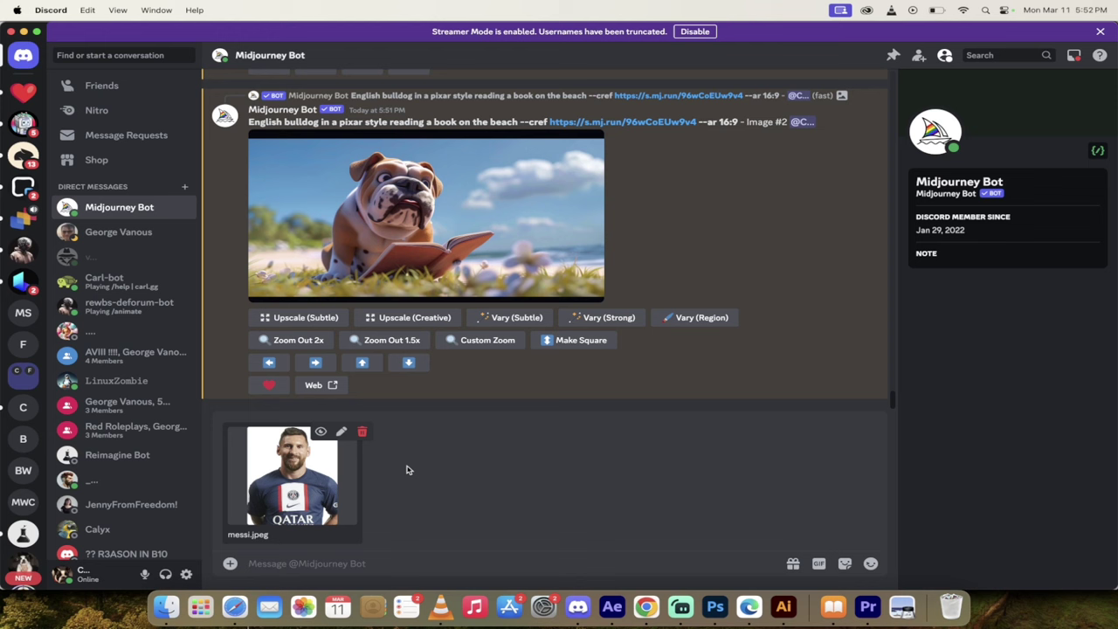
{"action": "key", "text": "Return"}
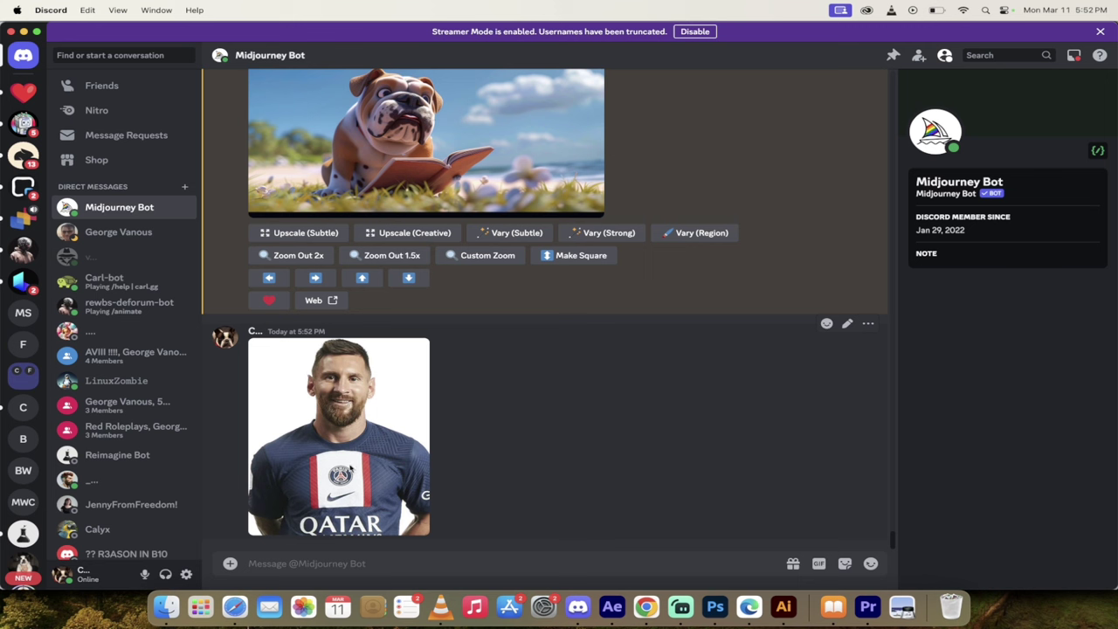
{"action": "right_click", "coordinate": [366, 433]}
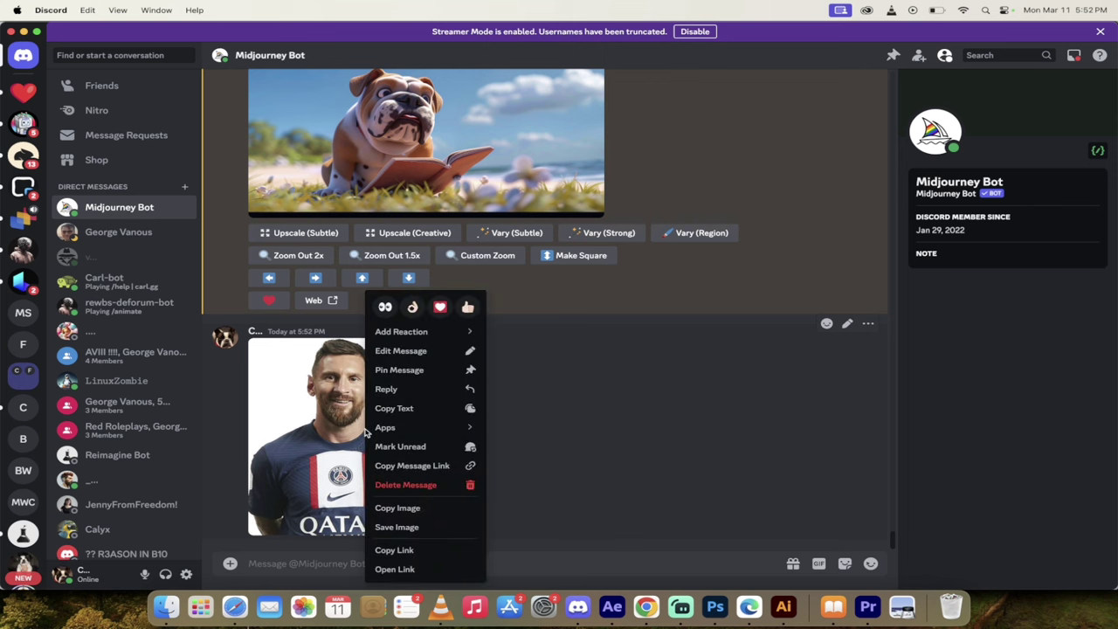
{"action": "left_click", "coordinate": [396, 549]}
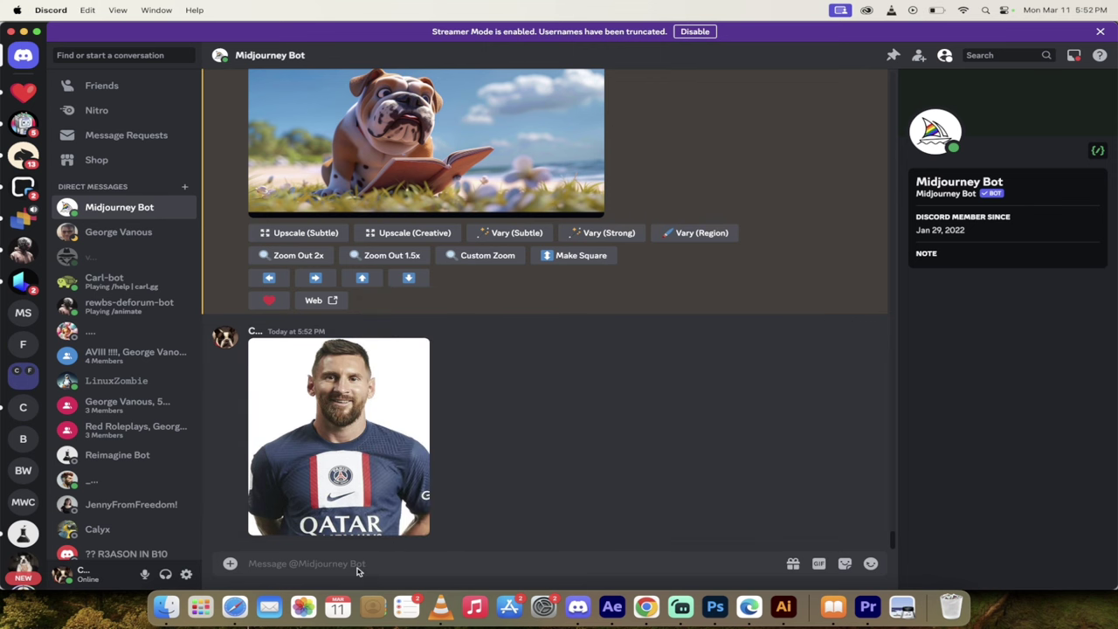
- Submit /imagine 'lionel messi wearing a pink and blue jersey' with --cref to the photo link and --cw 0
{"action": "type", "text": "/im"}
{"action": "key", "text": "Return"}
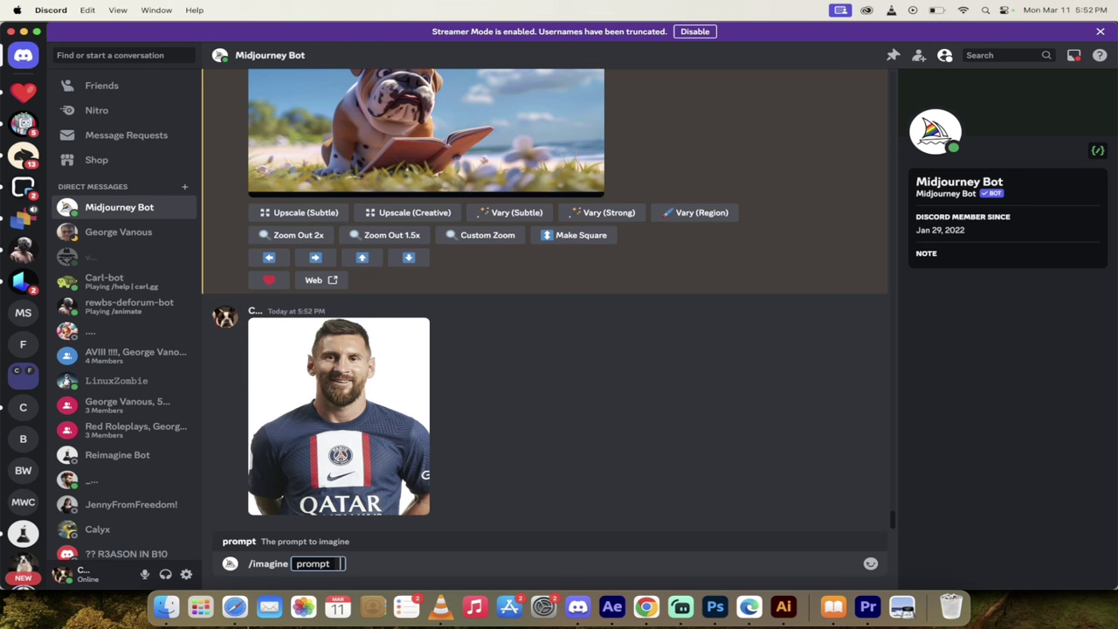
{"action": "type", "text": "lionel messi"}
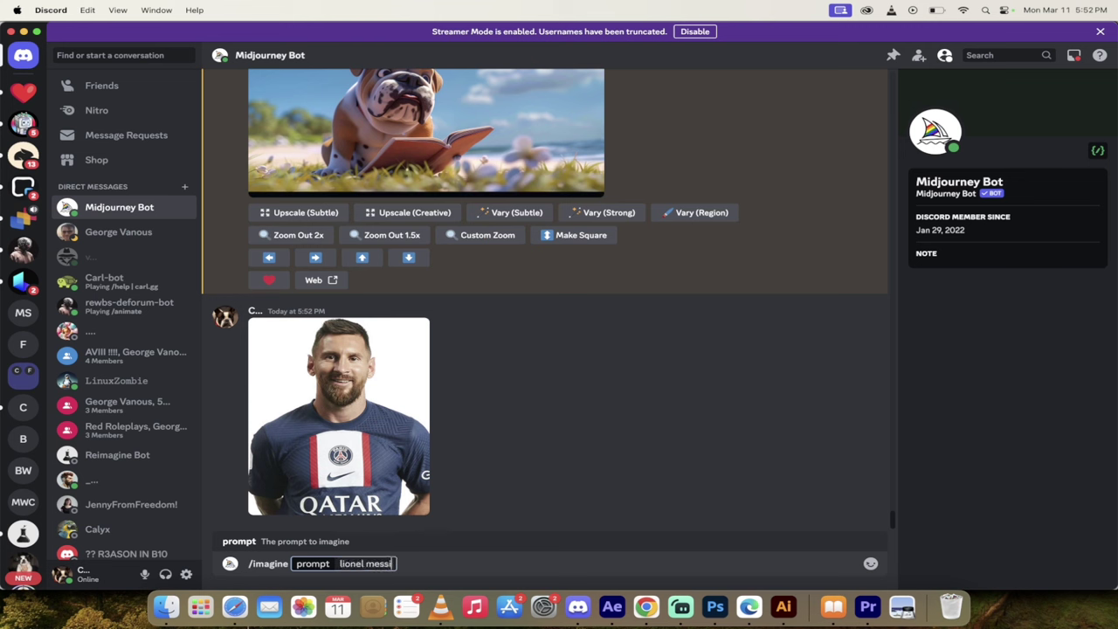
{"action": "type", "text": " wearing a pink jersey"}
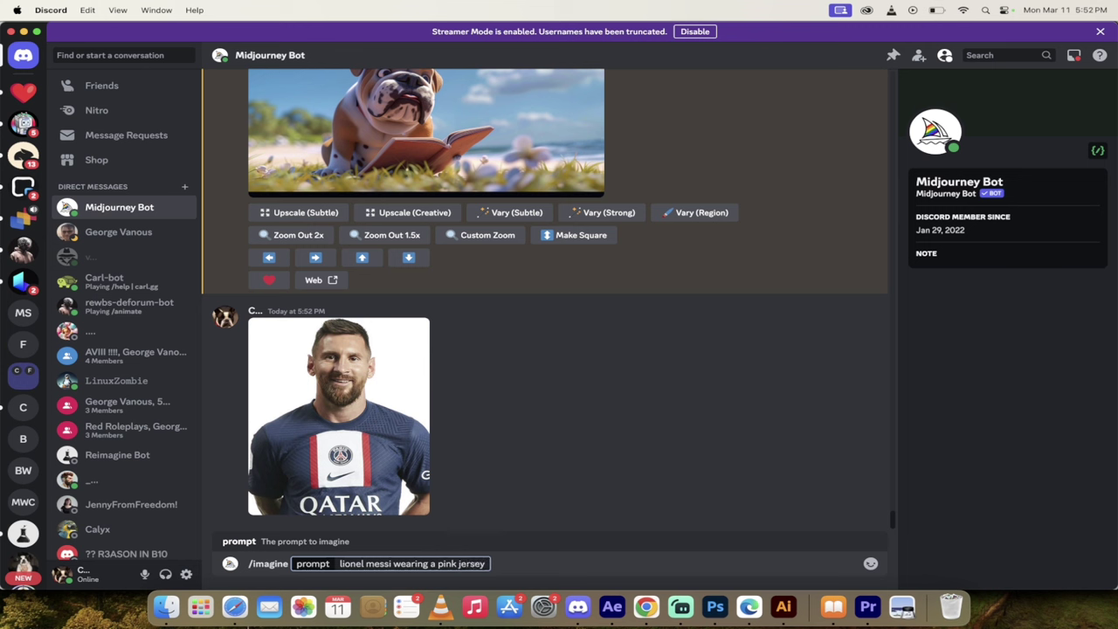
{"action": "key", "text": "BackSpace"}
{"action": "key", "text": "BackSpace"}
{"action": "key", "text": "BackSpace"}
{"action": "key", "text": "BackSpace"}
{"action": "key", "text": "BackSpace"}
{"action": "key", "text": "BackSpace"}
{"action": "type", "text": "and blue jersey"}
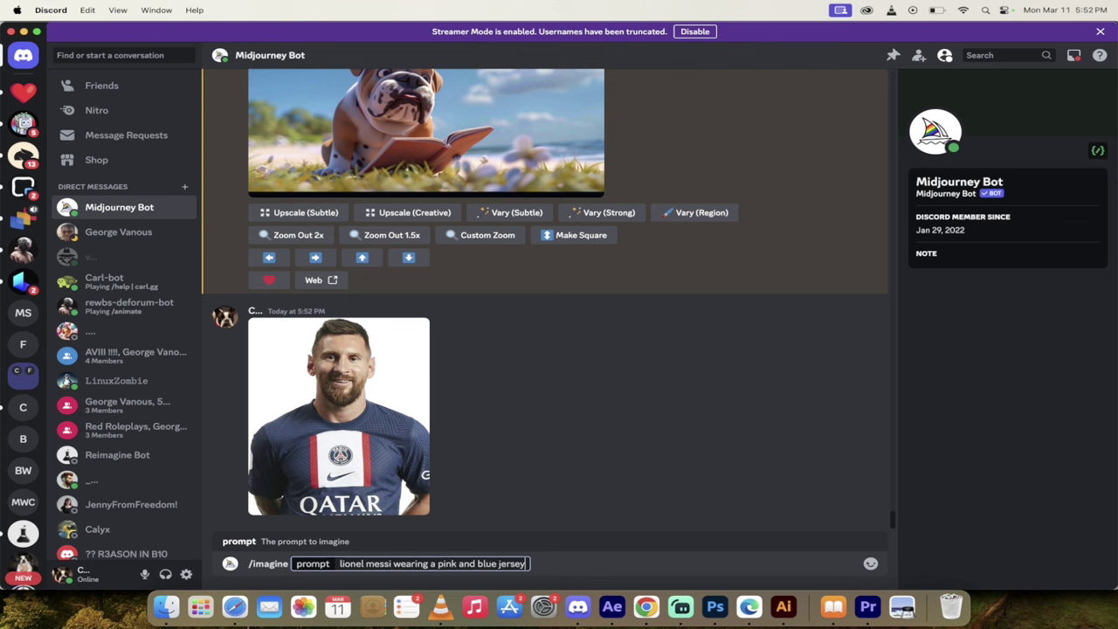
{"action": "type", "text": " --cref"}
{"action": "key", "text": "super+v"}
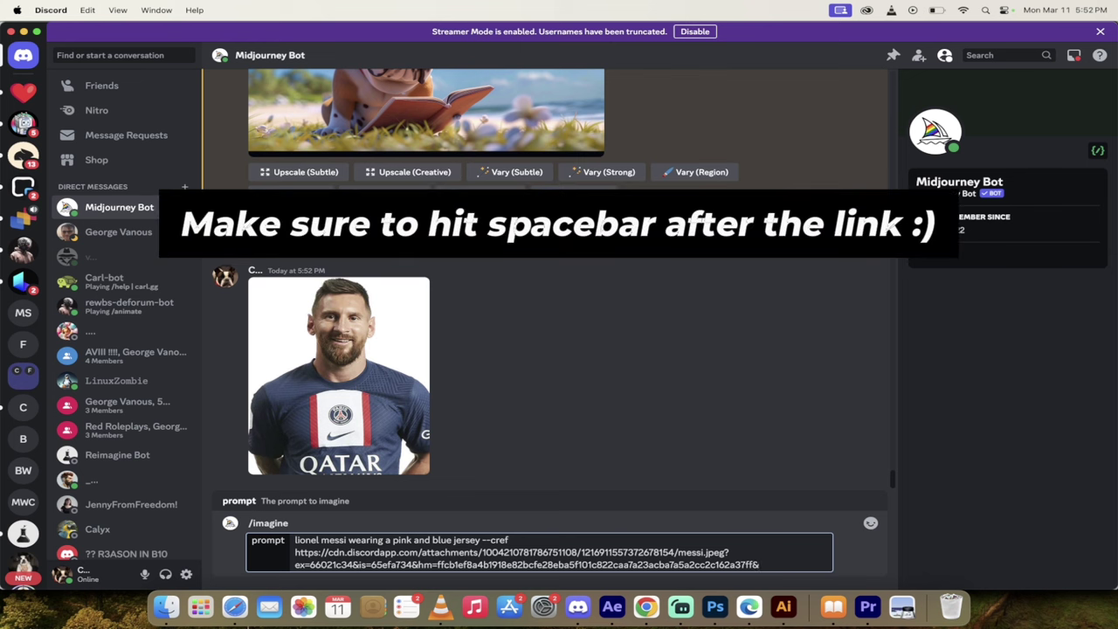
{"action": "type", "text": "--cw"}
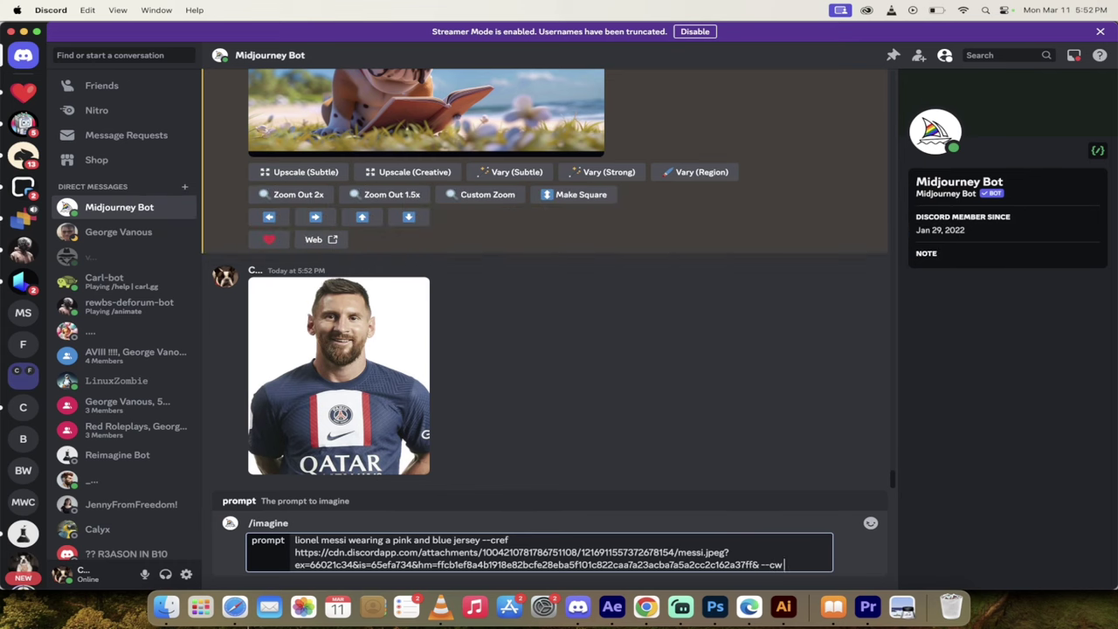
{"action": "type", "text": " 0"}
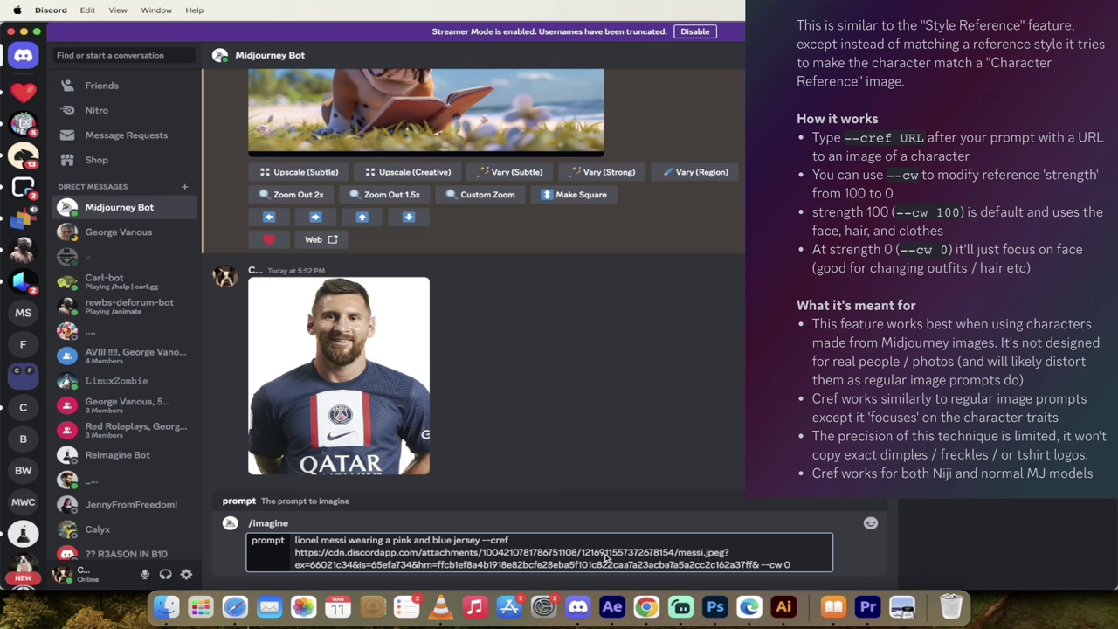
{"action": "key", "text": "Return"}
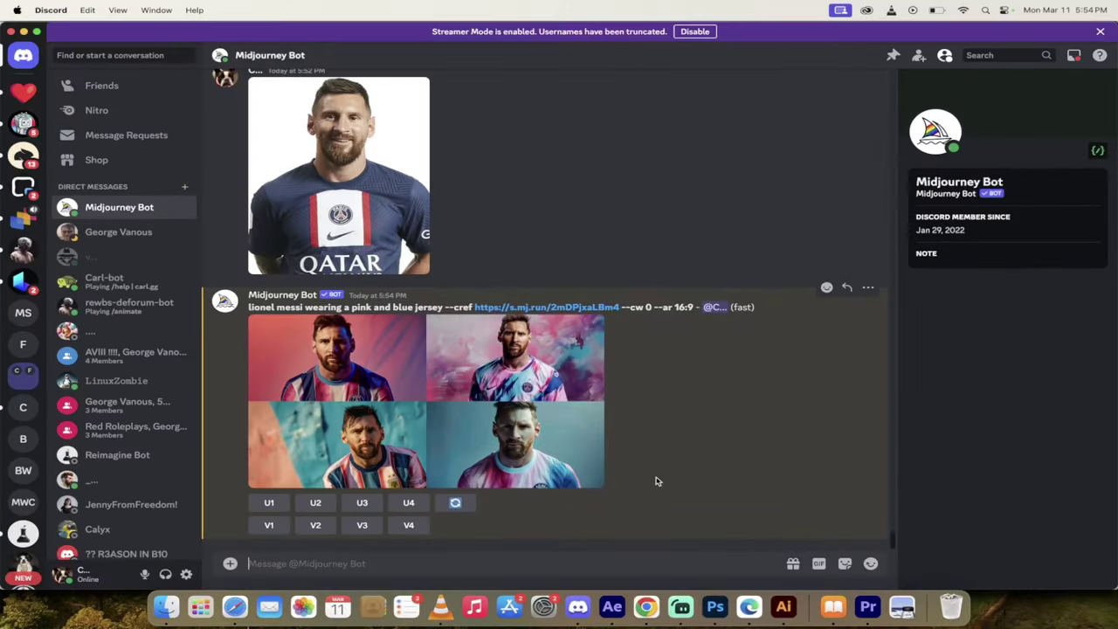
- Enlarge the finished grid of four Messi portraits in pink-and-blue jerseys, then close the viewer
{"action": "left_click", "coordinate": [496, 433]}
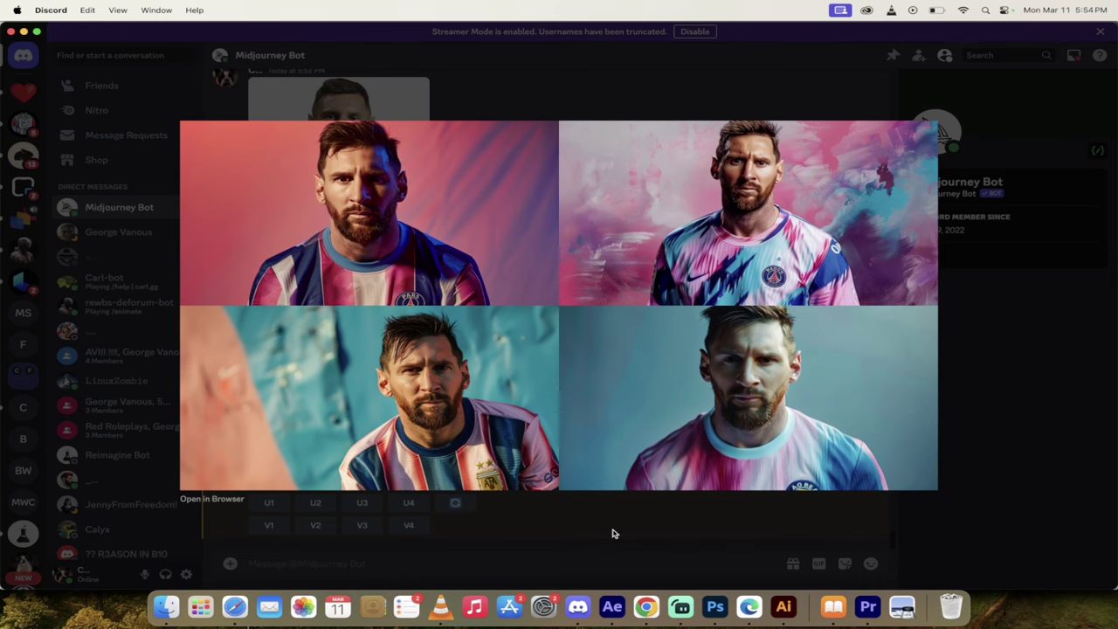
{"action": "left_click", "coordinate": [614, 531]}
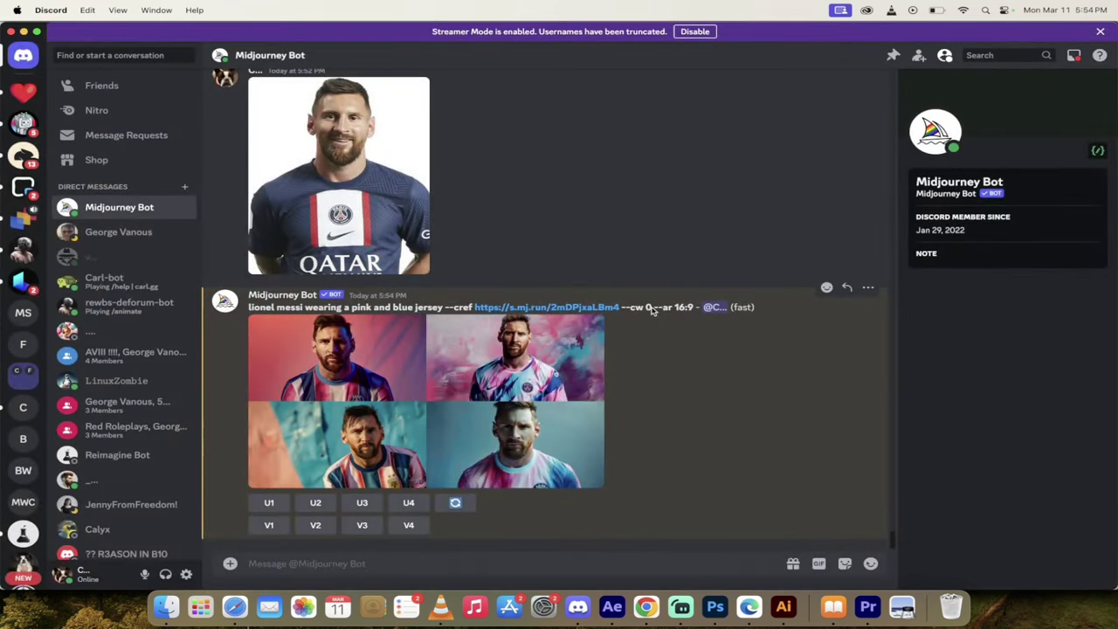